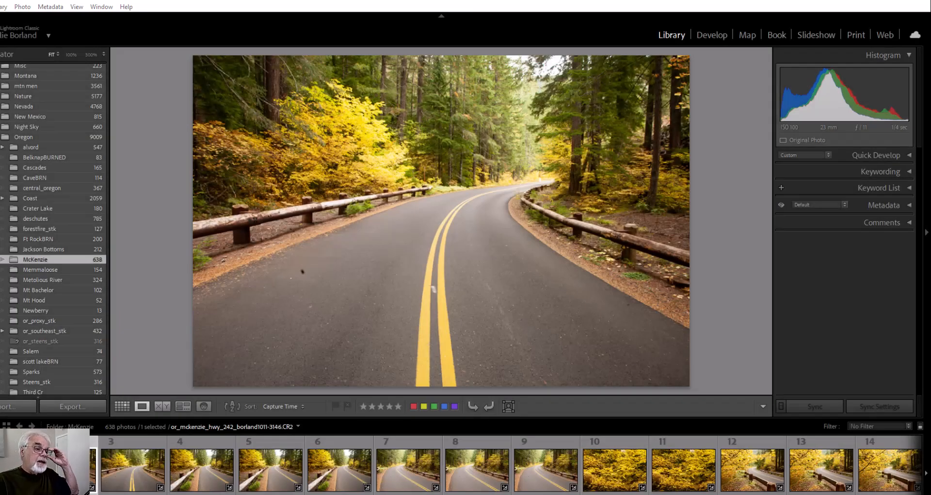
Step: In the Develop module, remove the dark spots and pale mark from the road surface with the Remove tool
{"action": "key", "text": "Right"}
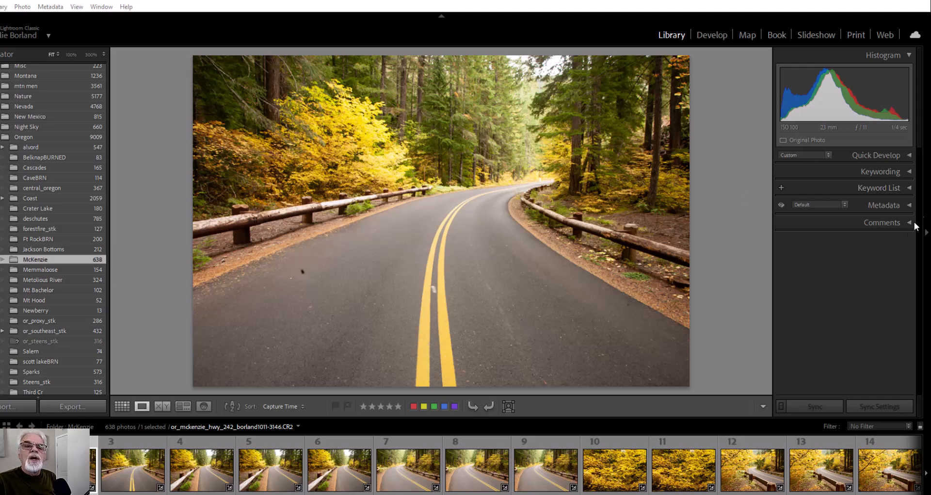
{"action": "left_click", "coordinate": [709, 36]}
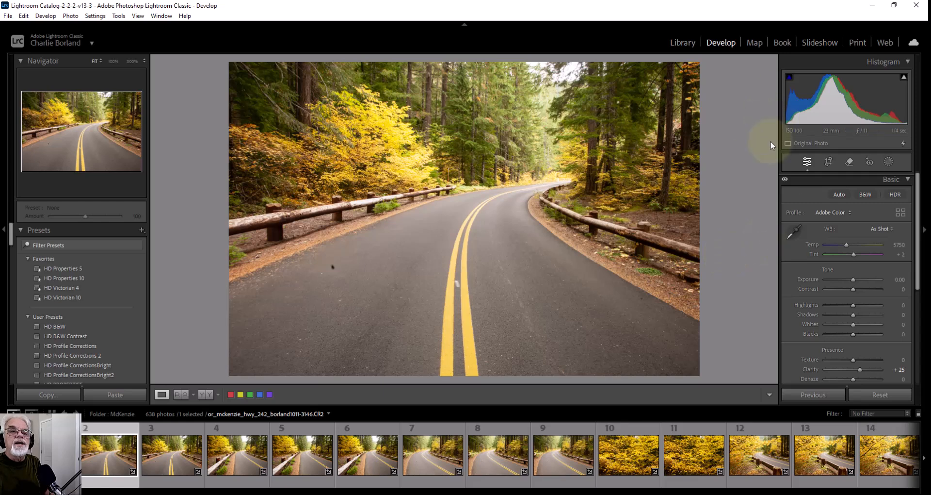
{"action": "left_click", "coordinate": [849, 163]}
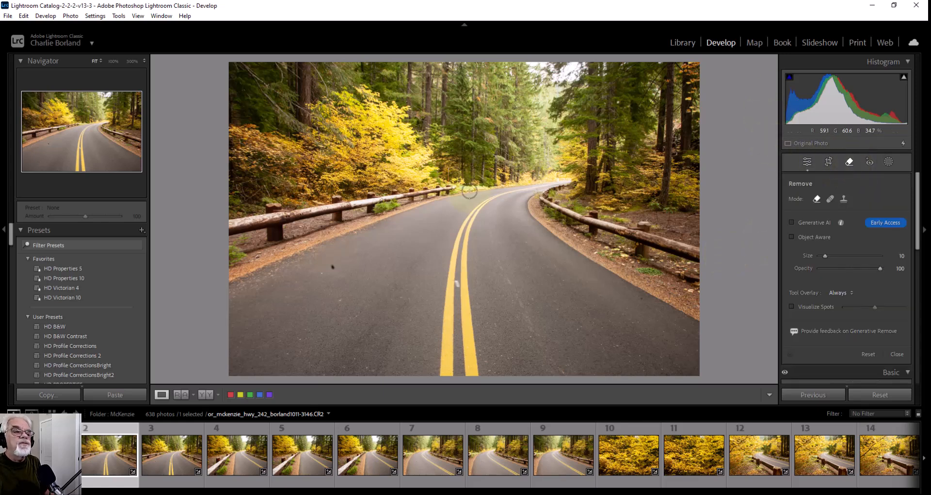
{"action": "left_click", "coordinate": [332, 266]}
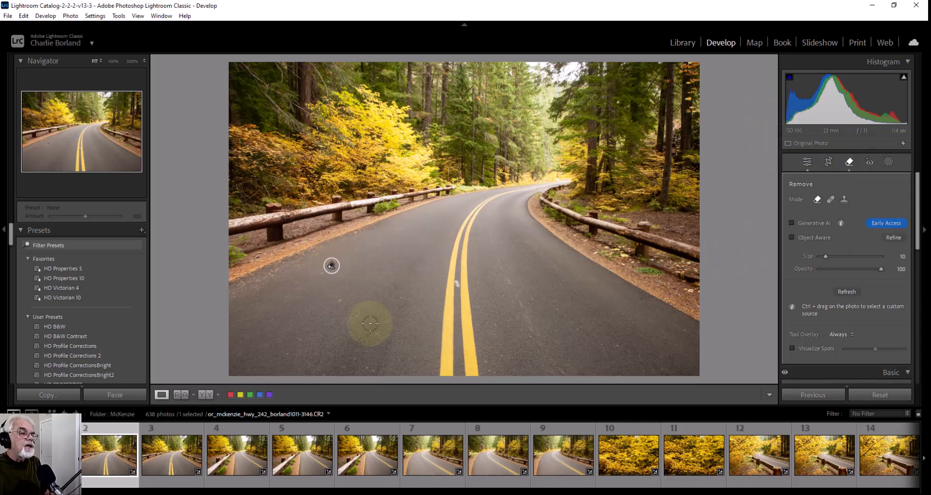
{"action": "left_click", "coordinate": [339, 300]}
{"action": "left_click", "coordinate": [301, 342]}
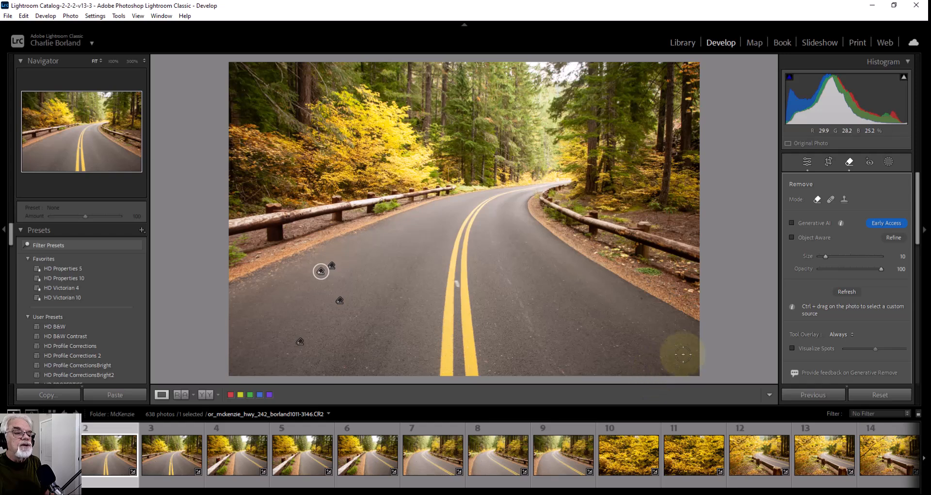
{"action": "left_click", "coordinate": [458, 285]}
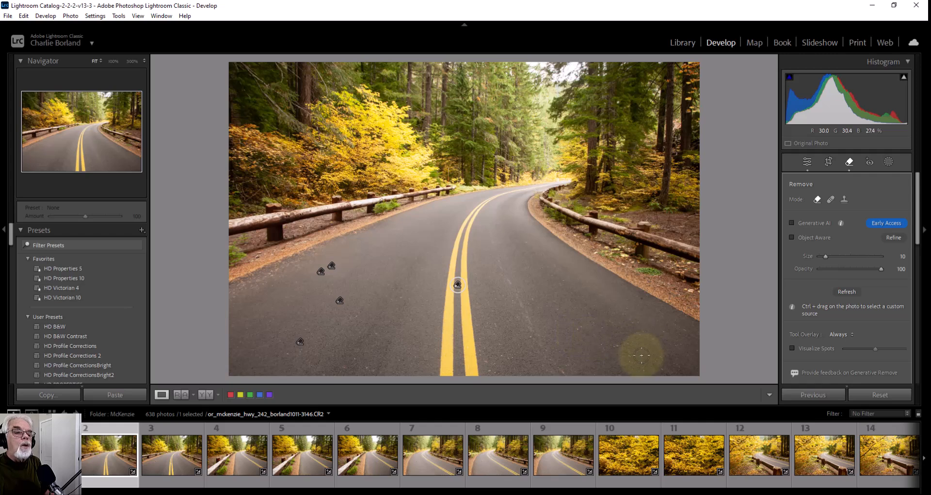
{"action": "left_click", "coordinate": [640, 296]}
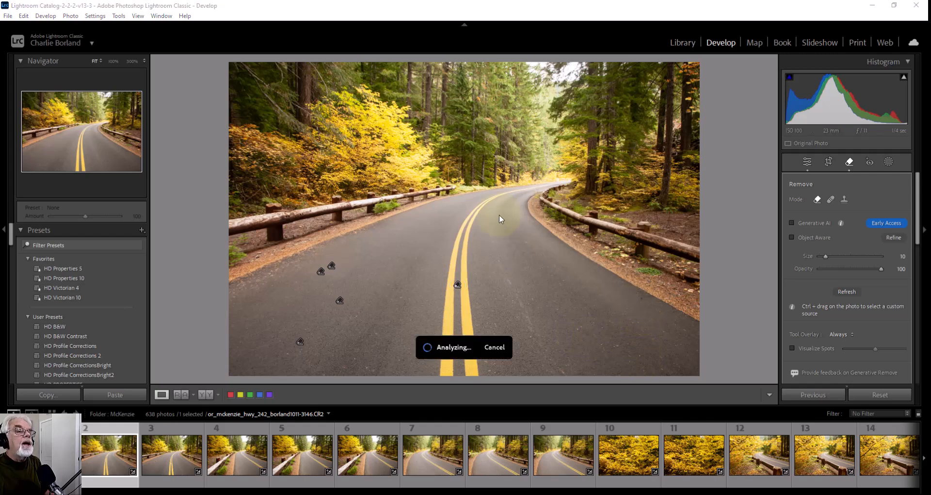
Step: Lower the photo's Highlights to -67 and compare it with the Basic adjustments switched off and on
{"action": "left_click", "coordinate": [807, 163]}
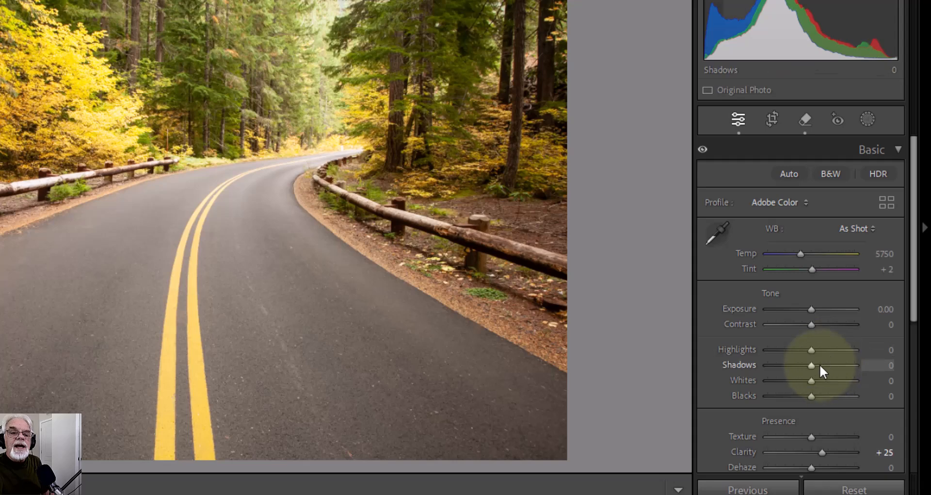
{"action": "left_click_drag", "start_coordinate": [812, 348], "coordinate": [783, 348]}
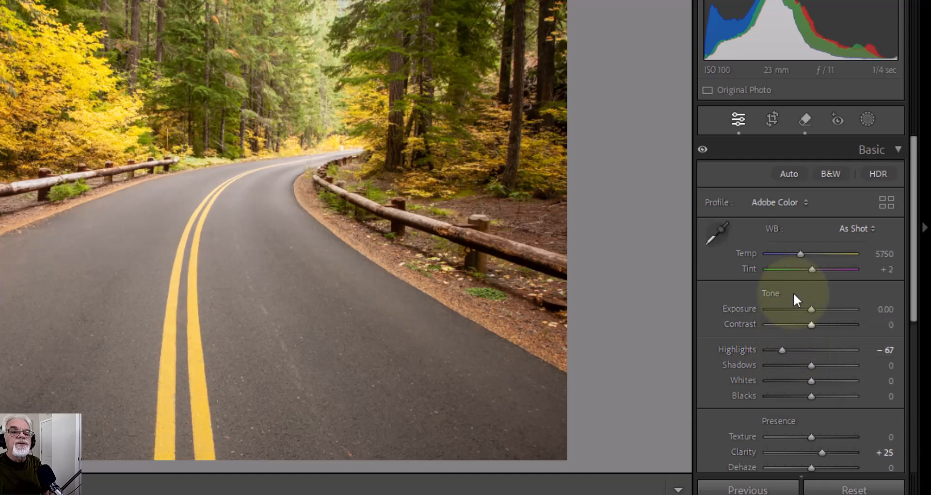
{"action": "left_click", "coordinate": [703, 149]}
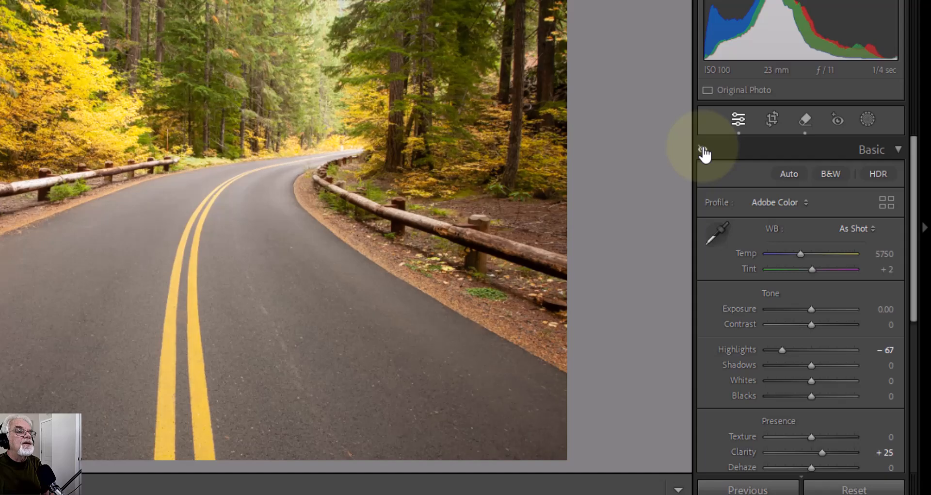
{"action": "left_click", "coordinate": [703, 149]}
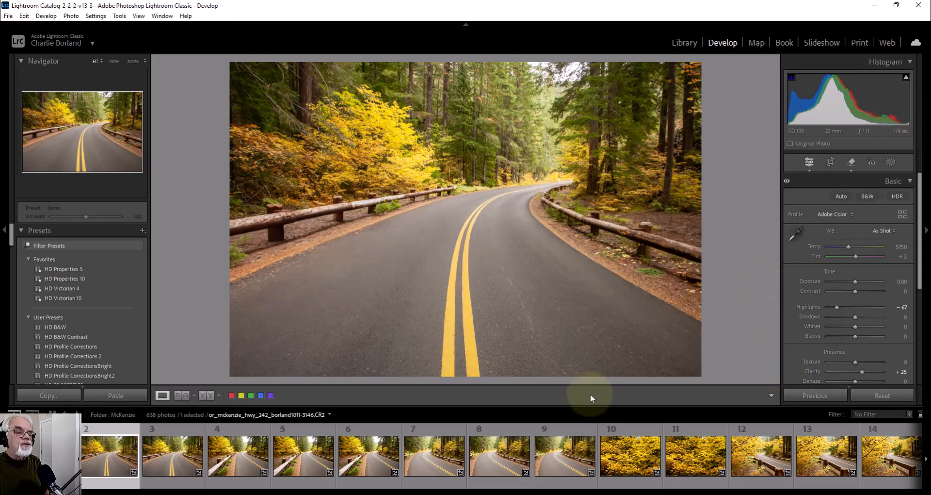
Step: Hide the filmstrip and presets area, and add a linear gradient mask running from the photo's top edge to its bottom edge
{"action": "left_click", "coordinate": [466, 490]}
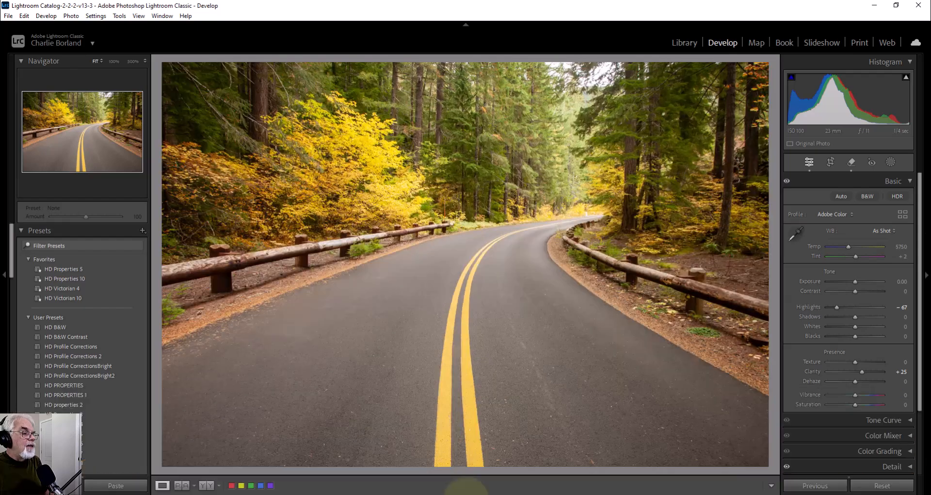
{"action": "left_click", "coordinate": [5, 275]}
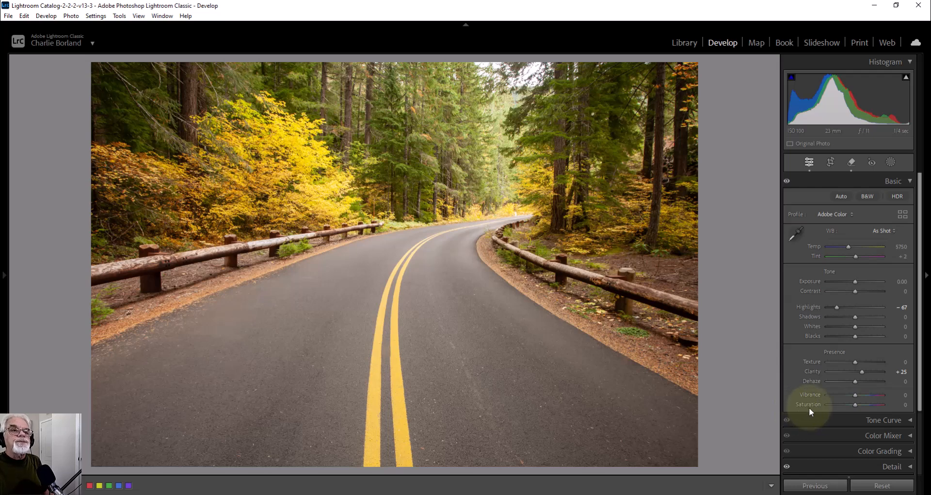
{"action": "left_click", "coordinate": [892, 161]}
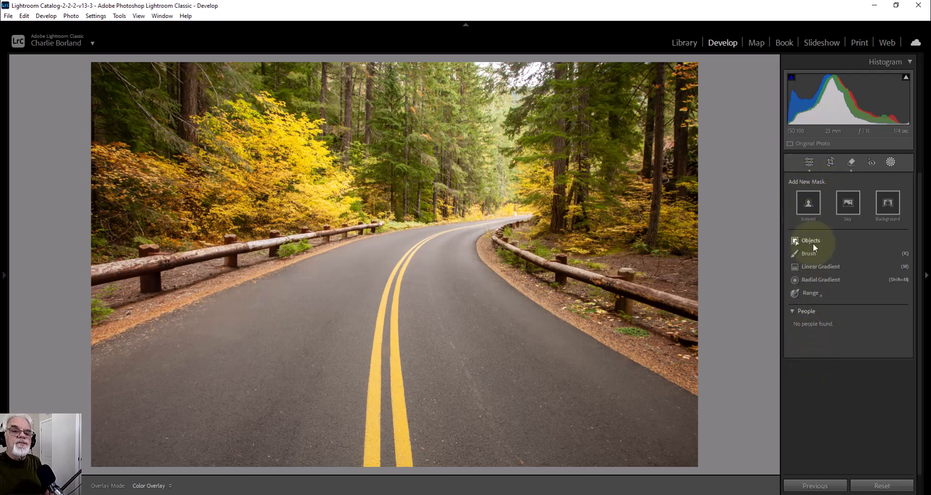
{"action": "left_click", "coordinate": [817, 269]}
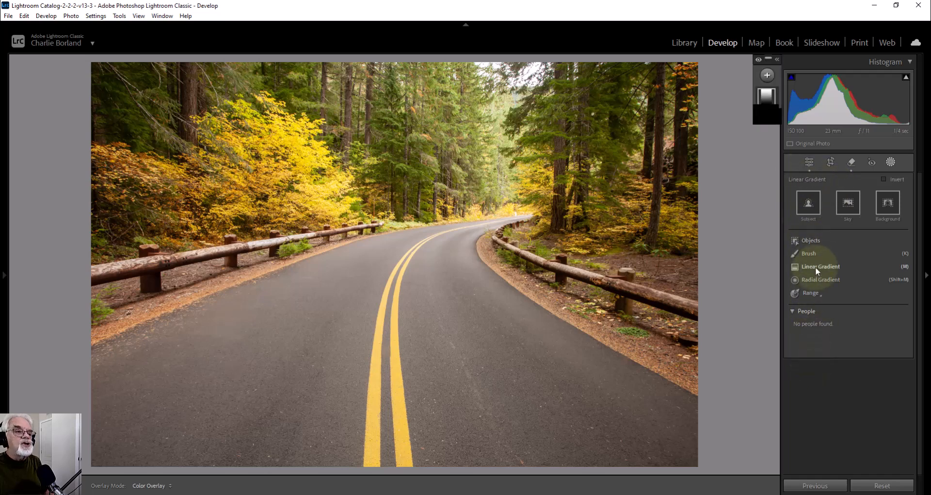
{"action": "left_click_drag", "start_coordinate": [413, 61], "coordinate": [416, 467]}
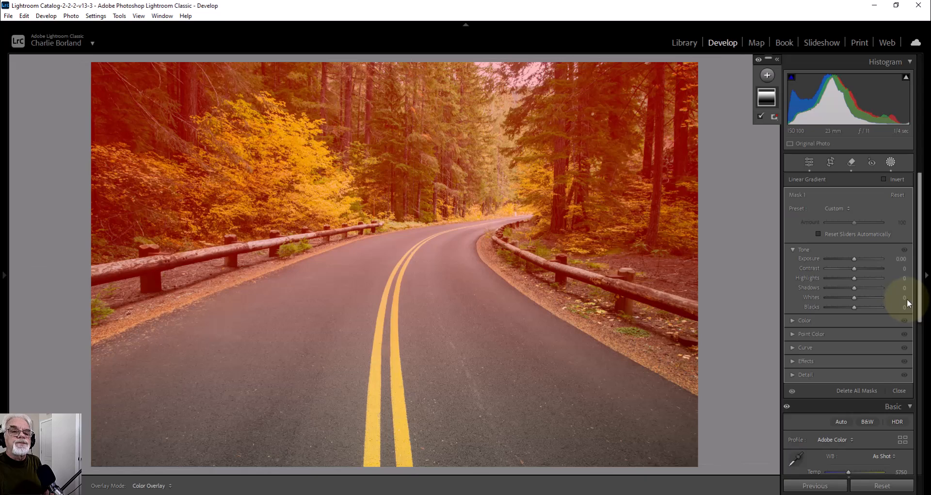
Step: Create fog in the linear gradient by lowering Texture and Clarity moderately and Dehaze almost fully, and set its Exposure to -0.77
{"action": "left_click", "coordinate": [793, 362]}
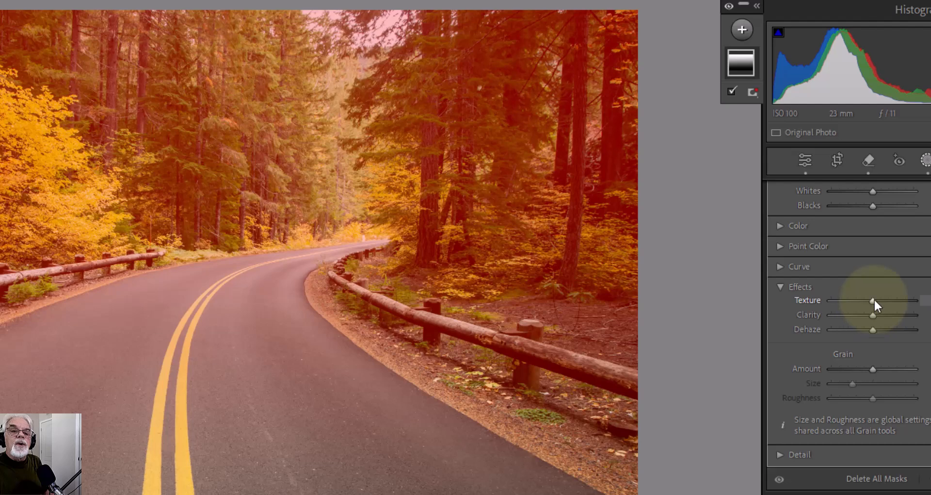
{"action": "left_click_drag", "start_coordinate": [874, 299], "coordinate": [806, 335]}
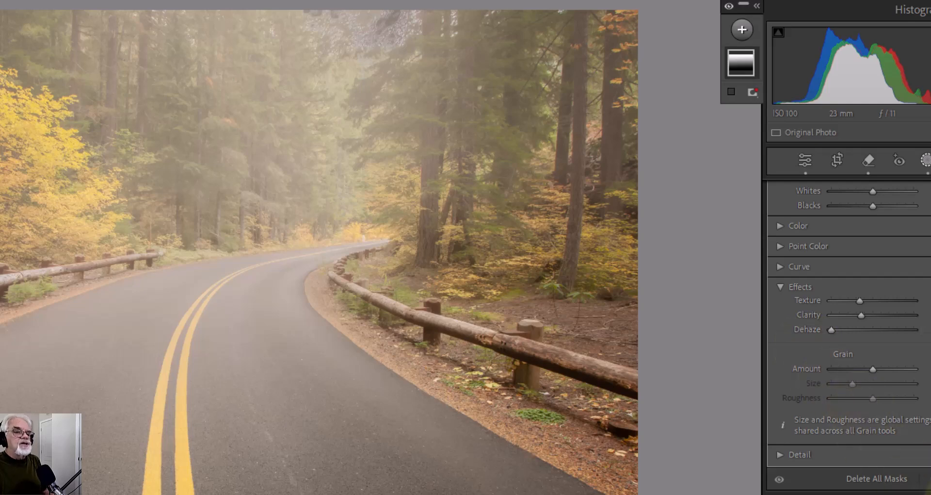
{"action": "left_click", "coordinate": [781, 286]}
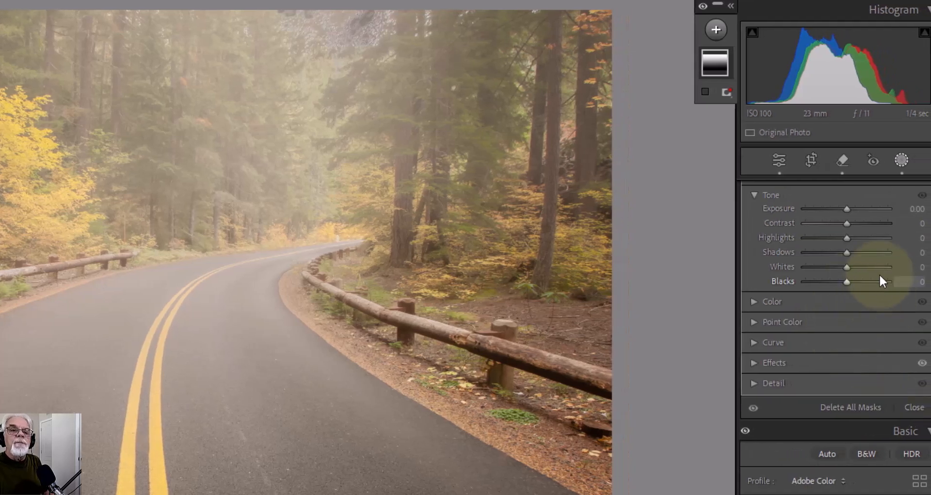
{"action": "left_click_drag", "start_coordinate": [847, 209], "coordinate": [838, 224]}
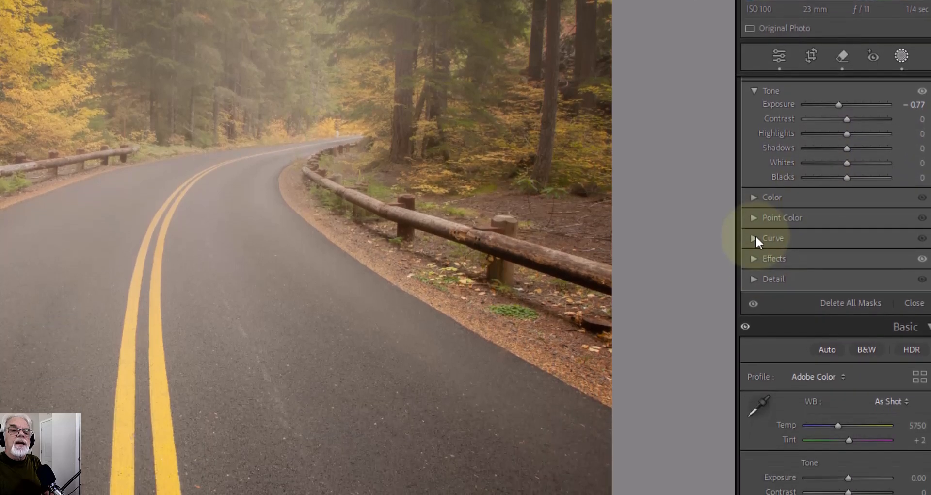
Step: Raise the black point of the linear gradient's tone curve to an output of 66 at input 0
{"action": "left_click", "coordinate": [755, 246]}
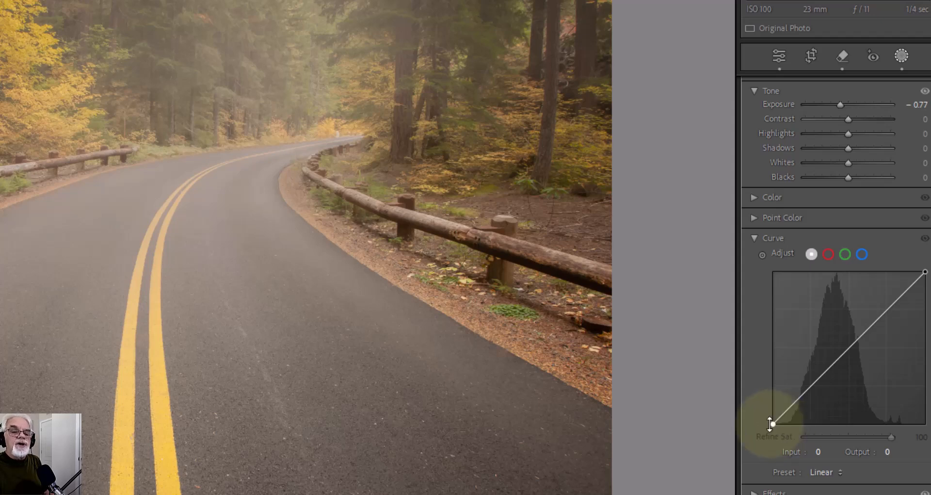
{"action": "left_click_drag", "start_coordinate": [773, 421], "coordinate": [774, 421]}
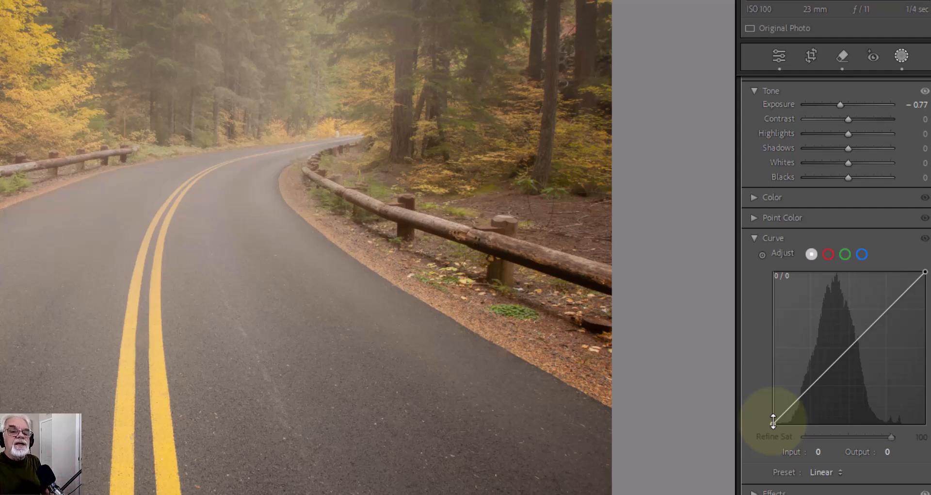
{"action": "left_click_drag", "start_coordinate": [773, 420], "coordinate": [771, 384]}
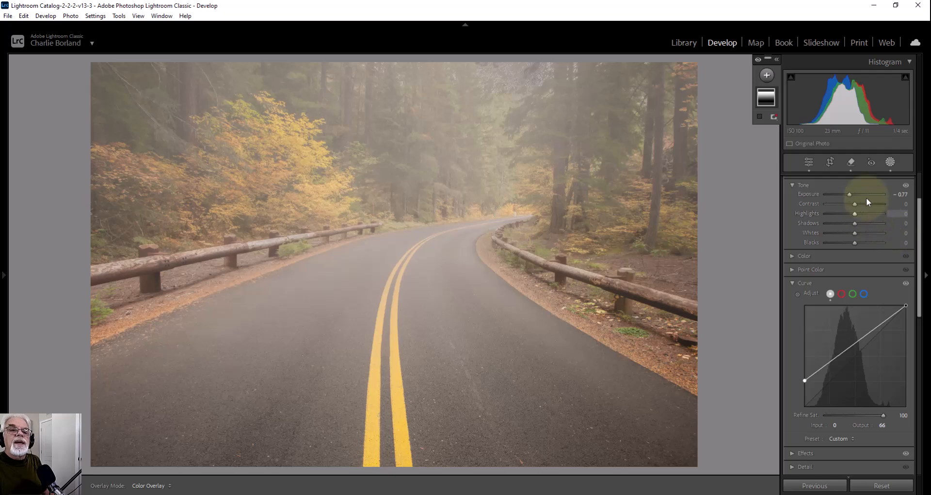
Step: Darken the linear gradient's Exposure to about -1.97 and raise its Contrast slightly
{"action": "left_click", "coordinate": [851, 194]}
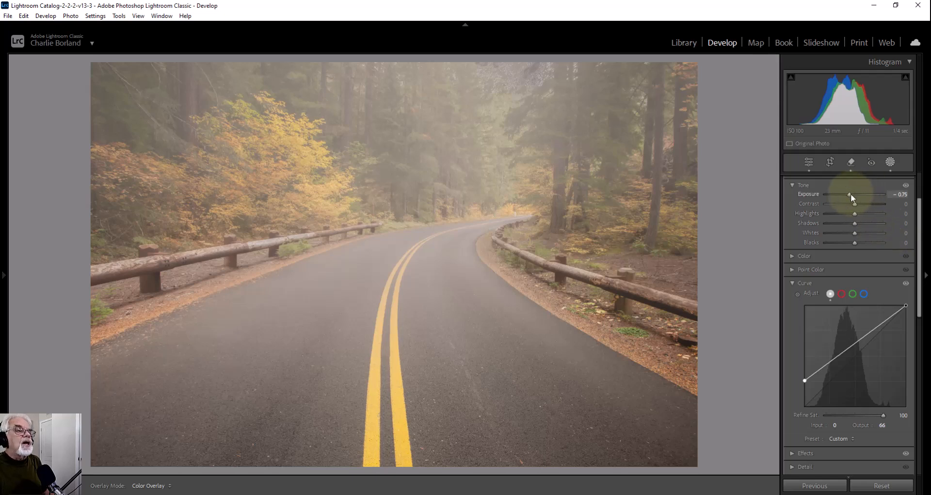
{"action": "left_click_drag", "start_coordinate": [851, 194], "coordinate": [840, 201]}
{"action": "left_click", "coordinate": [793, 283]}
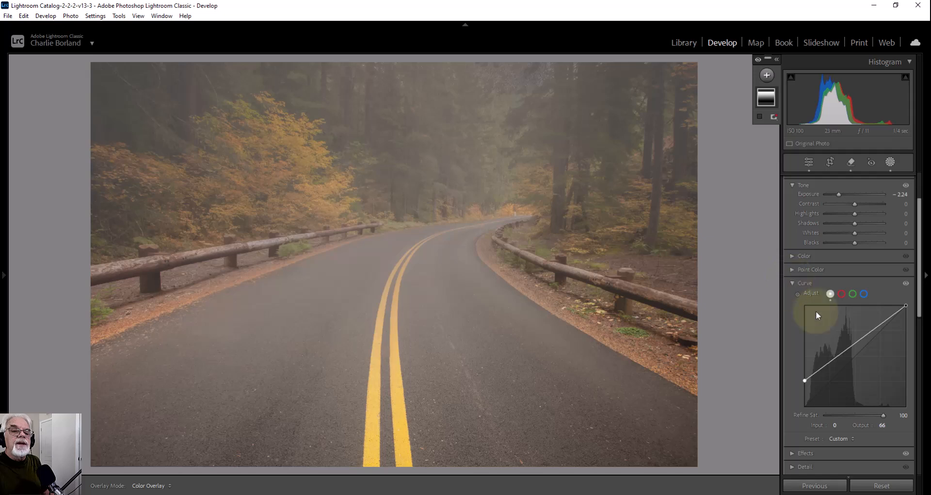
{"action": "scroll", "coordinate": [857, 300], "scroll_direction": "up", "scroll_amount": 2}
{"action": "left_click_drag", "start_coordinate": [841, 244], "coordinate": [840, 252]}
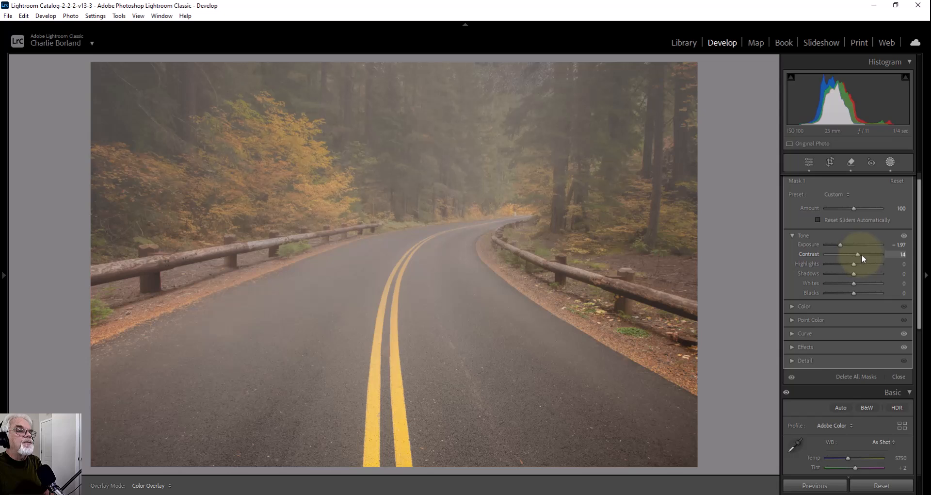
{"action": "mouse_move", "coordinate": [873, 252]}
{"action": "left_mouse_down"}
{"action": "mouse_move", "coordinate": [814, 257]}
{"action": "mouse_move", "coordinate": [863, 255]}
{"action": "left_mouse_up"}
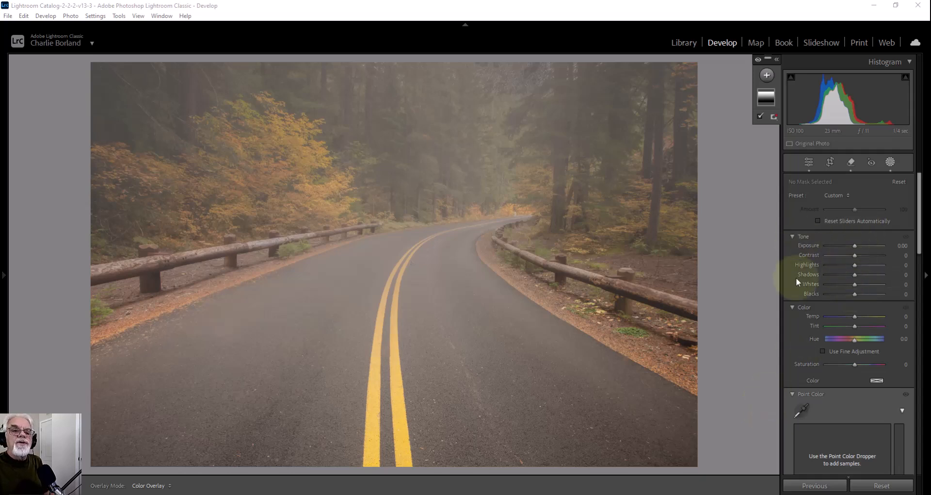
Step: Collapse the Tone, Color and Point Color groups of the mask adjustments
{"action": "left_click", "coordinate": [794, 307]}
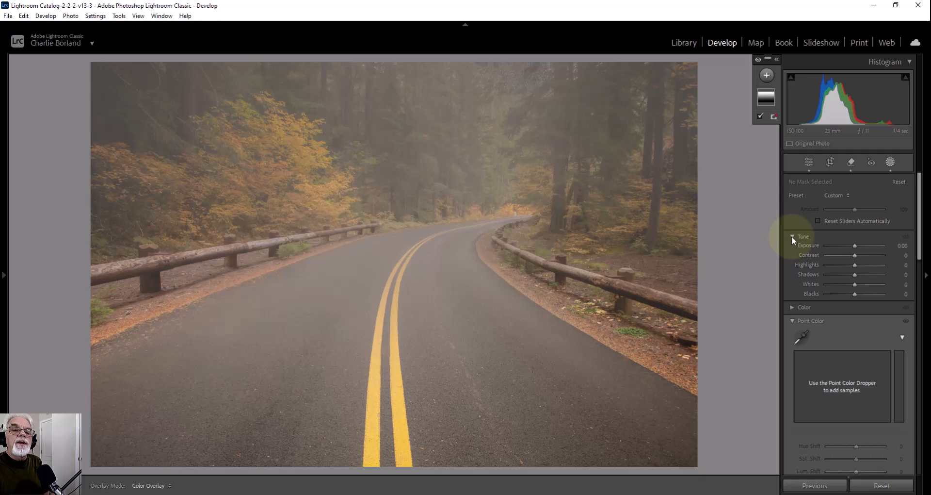
{"action": "left_click", "coordinate": [792, 237]}
{"action": "left_click", "coordinate": [792, 263]}
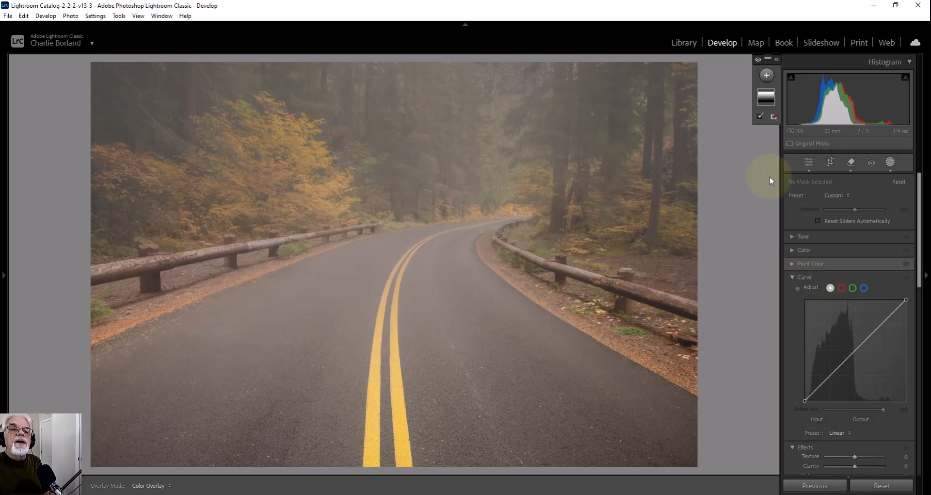
Step: Add a wide elliptical radial gradient mask over the trees above the road's bend, extending its lower edge to the road
{"action": "left_click", "coordinate": [767, 75]}
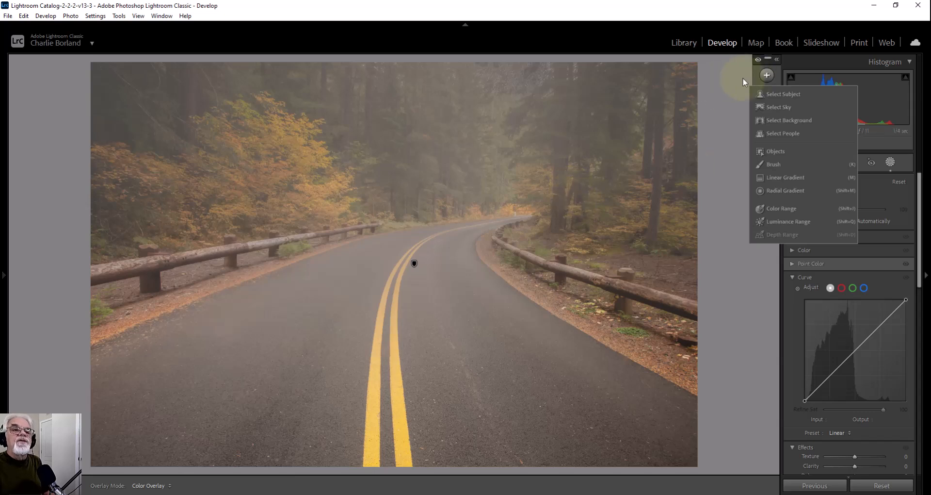
{"action": "left_click", "coordinate": [793, 191]}
{"action": "left_click_drag", "start_coordinate": [480, 131], "coordinate": [261, 211]}
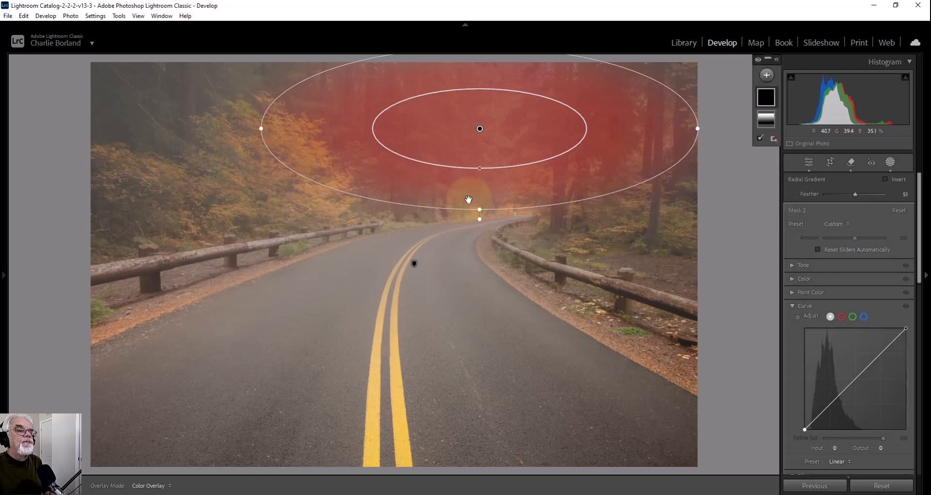
{"action": "left_click_drag", "start_coordinate": [480, 211], "coordinate": [476, 233]}
{"action": "left_click_drag", "start_coordinate": [472, 125], "coordinate": [471, 148]}
Step: Brighten the radial gradient with Exposure 1.47 and soften its edge with Feather 68
{"action": "left_click", "coordinate": [792, 266]}
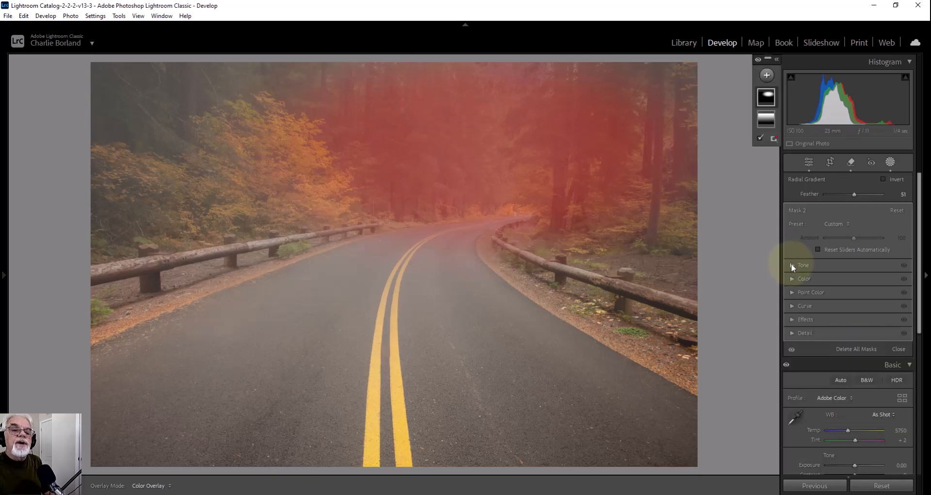
{"action": "left_click", "coordinate": [793, 266]}
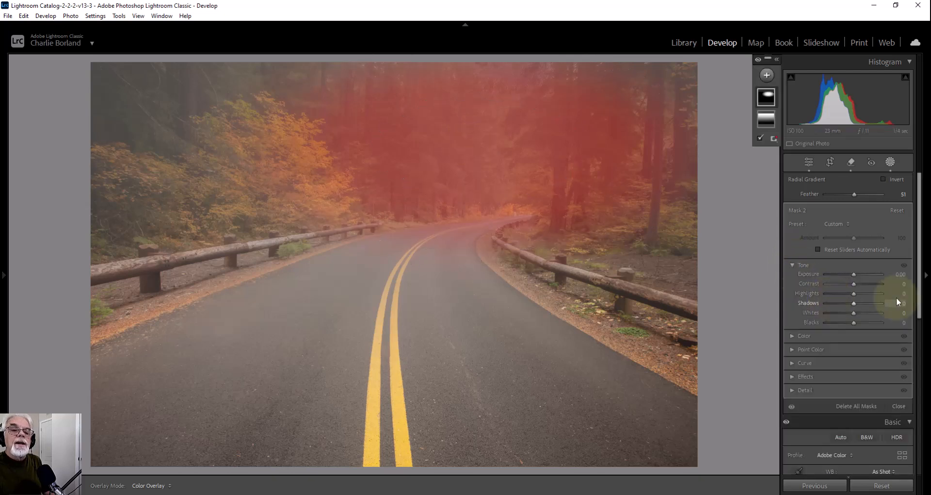
{"action": "left_click_drag", "start_coordinate": [856, 277], "coordinate": [862, 285]}
{"action": "mouse_move", "coordinate": [855, 193]}
{"action": "left_mouse_down"}
{"action": "mouse_move", "coordinate": [880, 190]}
{"action": "mouse_move", "coordinate": [829, 197]}
{"action": "mouse_move", "coordinate": [864, 194]}
{"action": "left_mouse_up"}
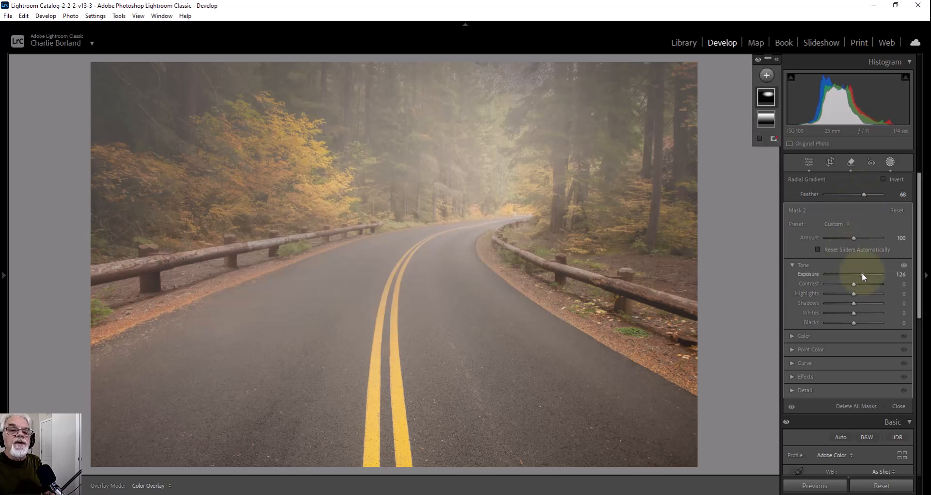
{"action": "left_click_drag", "start_coordinate": [864, 275], "coordinate": [866, 274]}
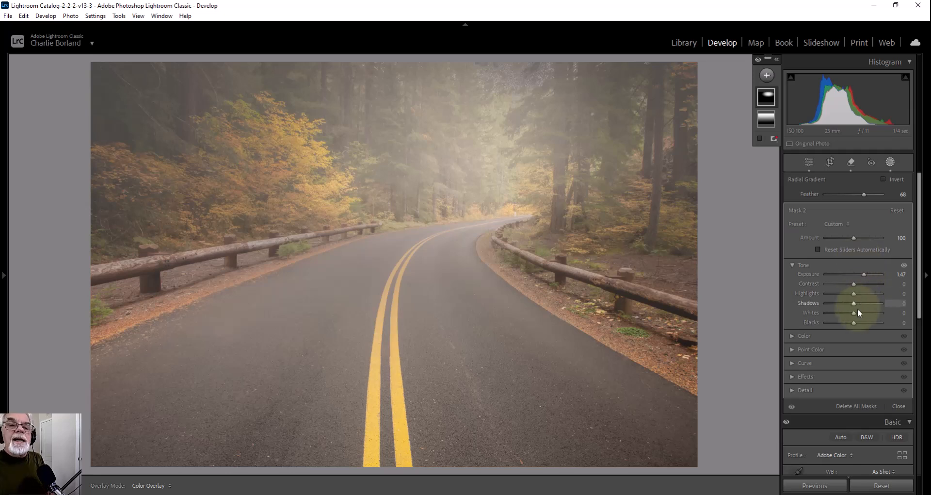
Step: Reduce the wide radial gradient's Amount to 84 and darken the linear gradient's Exposure to -2.04
{"action": "mouse_move", "coordinate": [854, 237]}
{"action": "left_mouse_down"}
{"action": "mouse_move", "coordinate": [874, 235]}
{"action": "mouse_move", "coordinate": [851, 252]}
{"action": "left_mouse_up"}
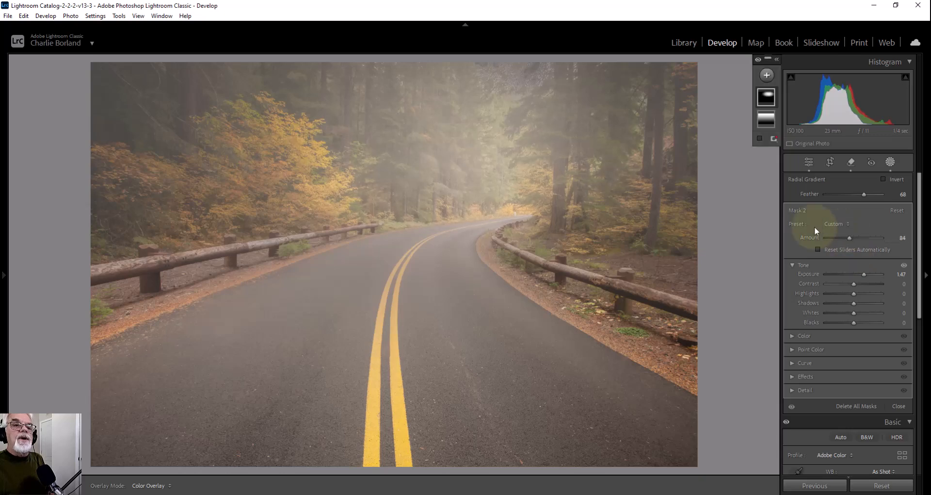
{"action": "left_click", "coordinate": [766, 120]}
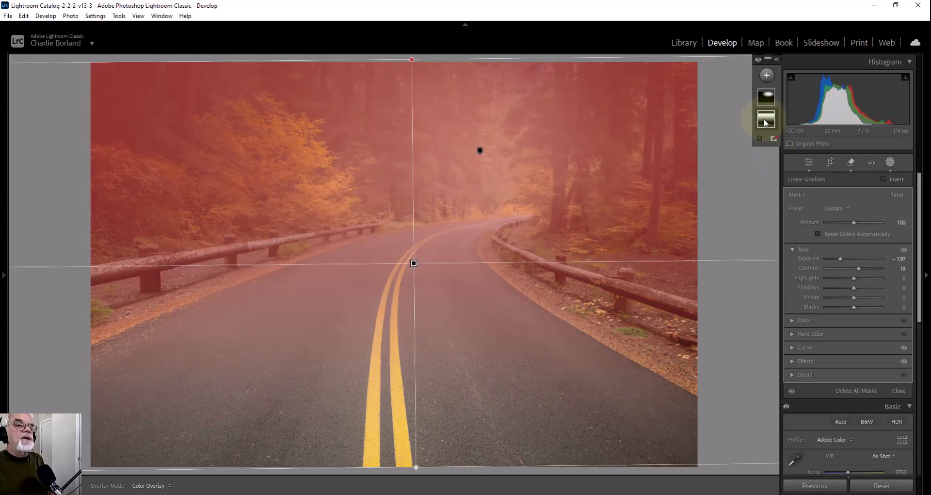
{"action": "left_click", "coordinate": [839, 251]}
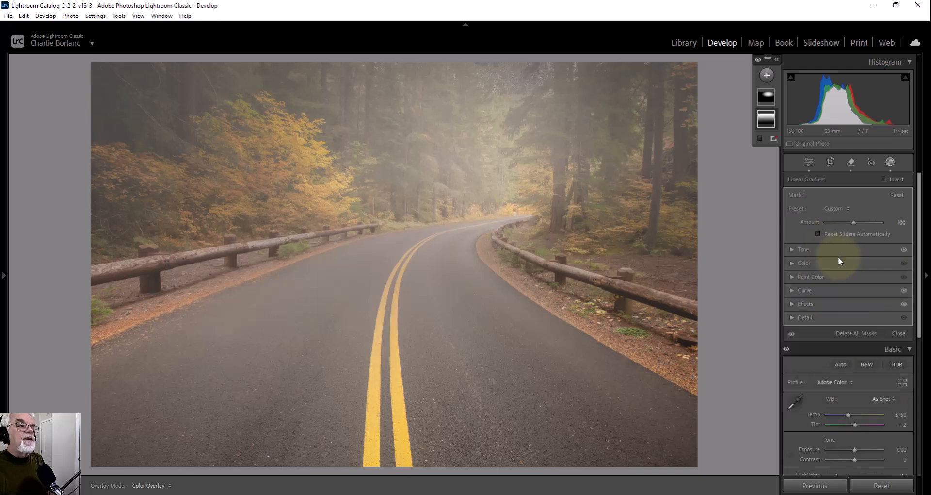
{"action": "left_click", "coordinate": [794, 250]}
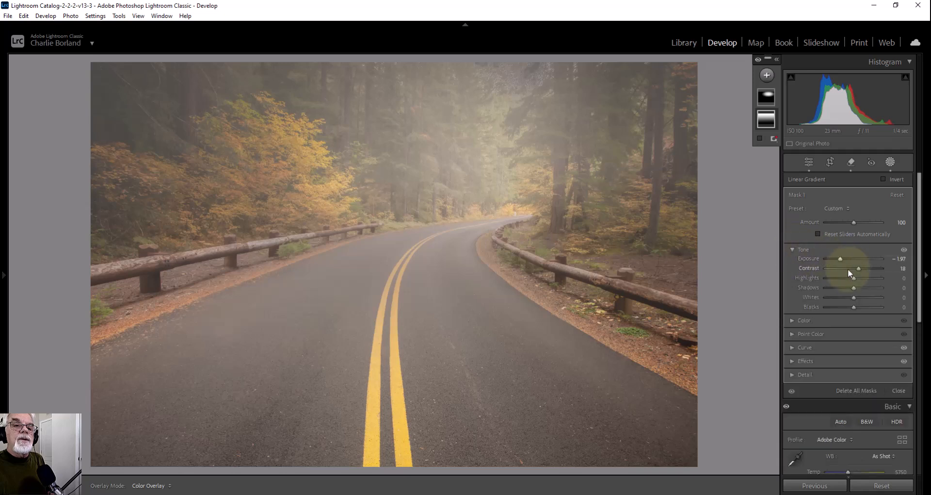
{"action": "left_click_drag", "start_coordinate": [841, 257], "coordinate": [840, 258]}
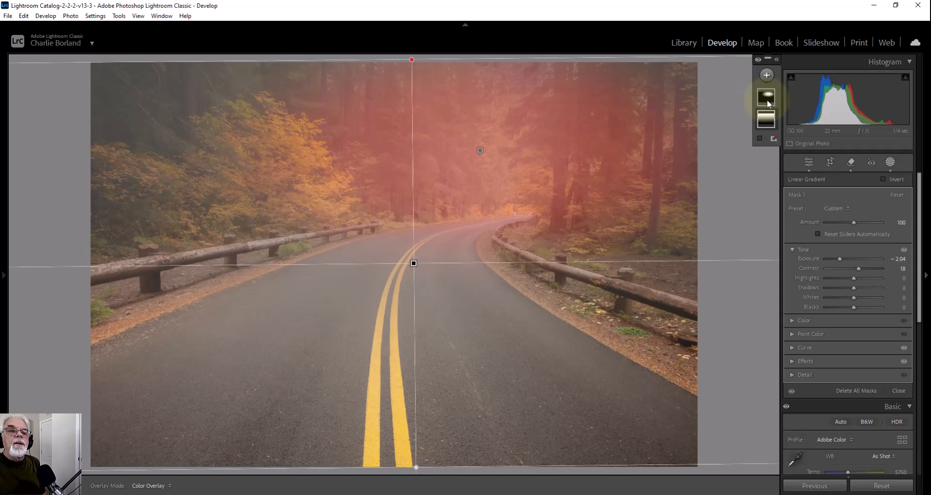
Step: Lower the wide radial gradient's Exposure to 0.91
{"action": "left_click", "coordinate": [764, 101]}
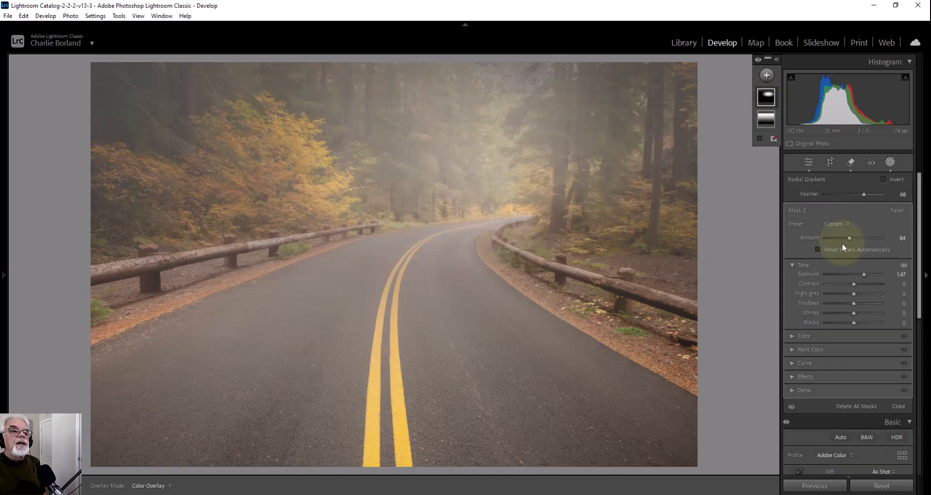
{"action": "left_click_drag", "start_coordinate": [866, 274], "coordinate": [862, 276]}
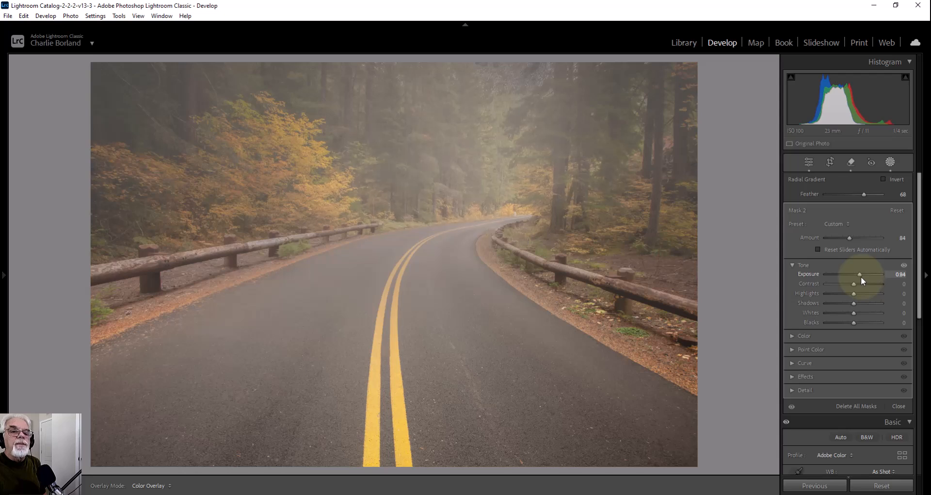
{"action": "left_click_drag", "start_coordinate": [861, 277], "coordinate": [861, 279]}
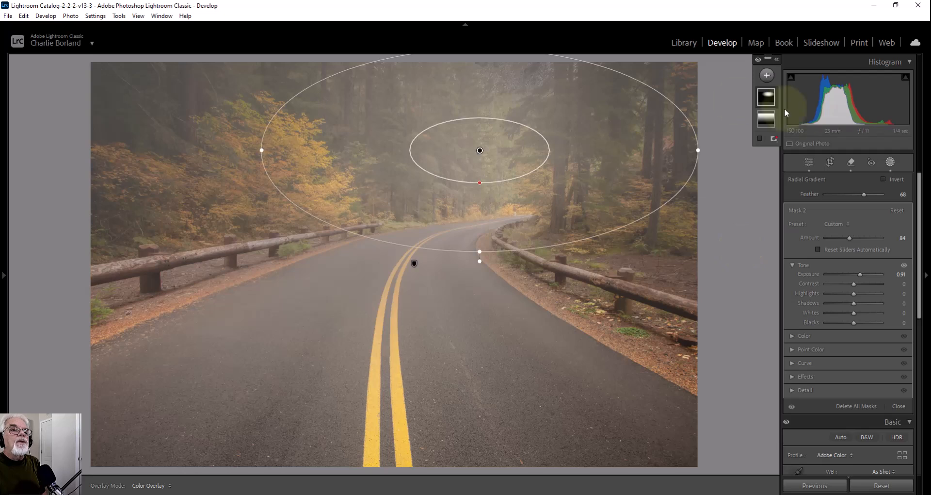
Step: Add a small upright elliptical radial gradient mask over the trees above the road's bend and brighten its Exposure to 0.98
{"action": "left_click", "coordinate": [766, 75]}
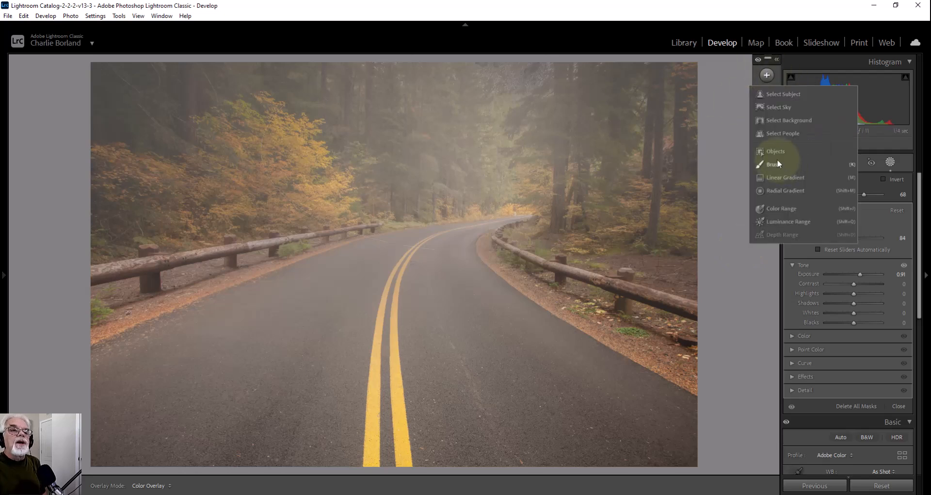
{"action": "left_click", "coordinate": [783, 191]}
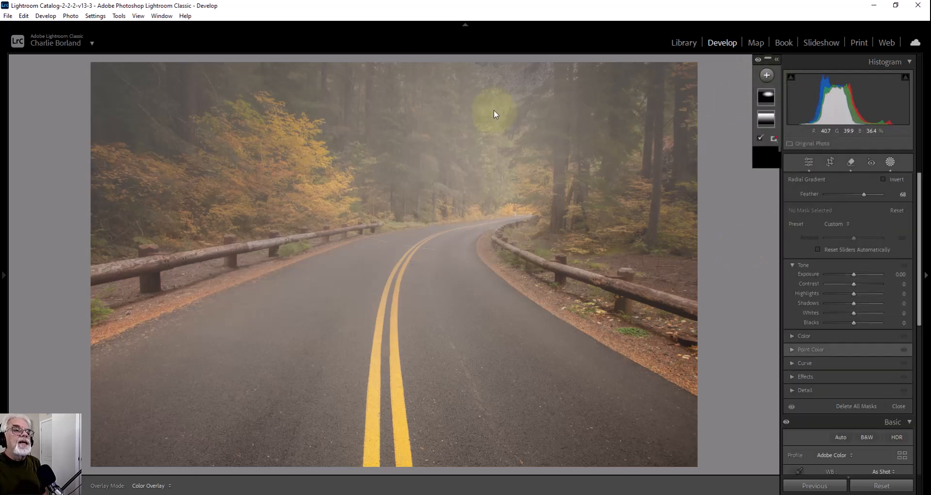
{"action": "left_click_drag", "start_coordinate": [494, 123], "coordinate": [550, 197]}
{"action": "left_click_drag", "start_coordinate": [489, 120], "coordinate": [506, 193]}
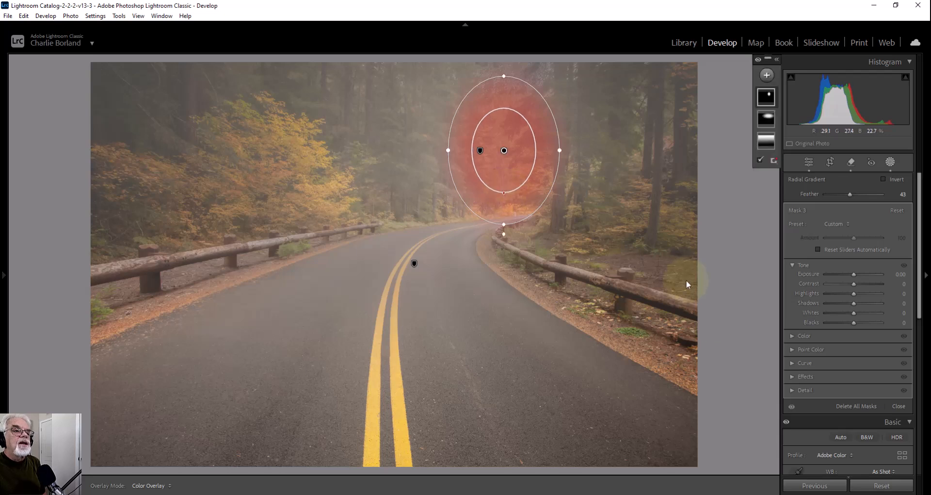
{"action": "left_click_drag", "start_coordinate": [855, 275], "coordinate": [859, 280]}
{"action": "left_click_drag", "start_coordinate": [860, 283], "coordinate": [862, 287]}
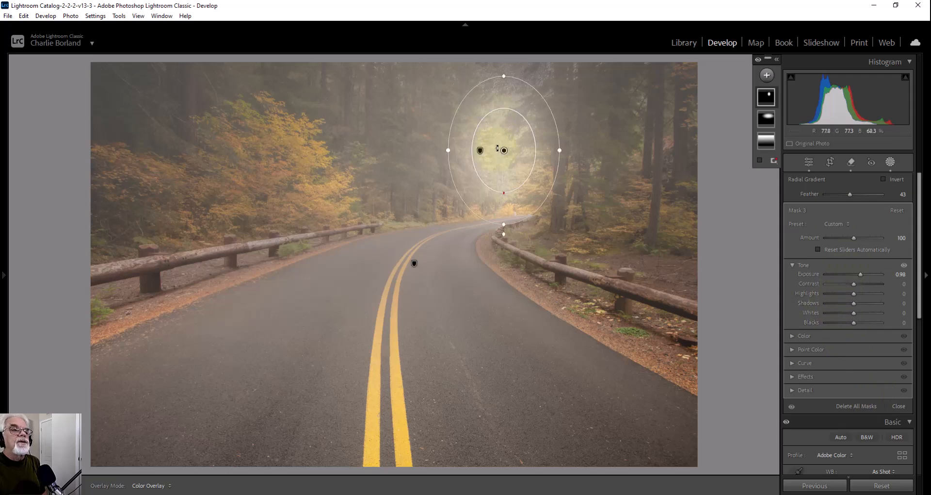
Step: Enlarge the small radial gradient down to the road and sideways with Feather 31, and reduce its Amount to 60
{"action": "left_click_drag", "start_coordinate": [505, 197], "coordinate": [505, 233]}
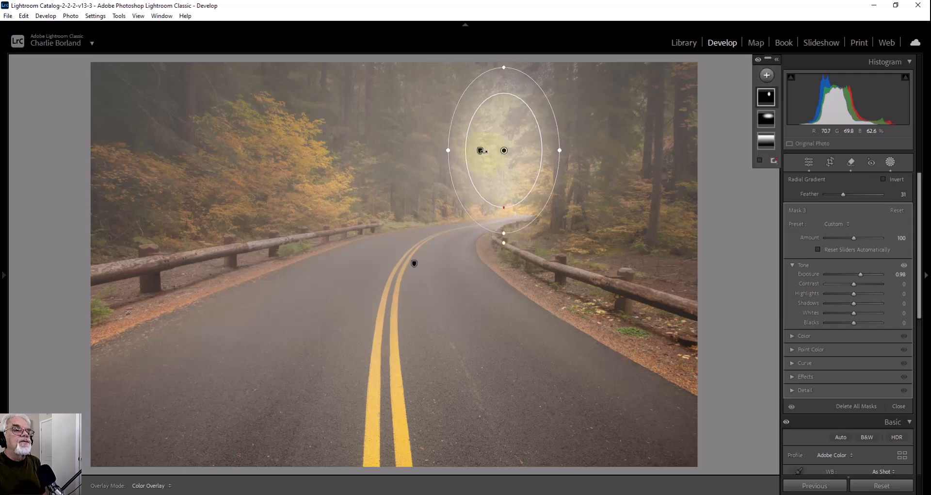
{"action": "left_click_drag", "start_coordinate": [449, 150], "coordinate": [431, 157]}
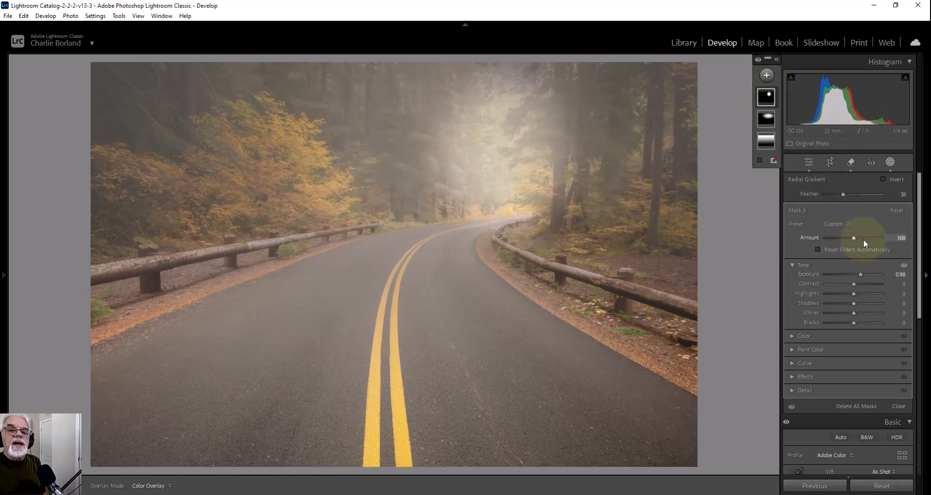
{"action": "left_click_drag", "start_coordinate": [855, 242], "coordinate": [844, 247]}
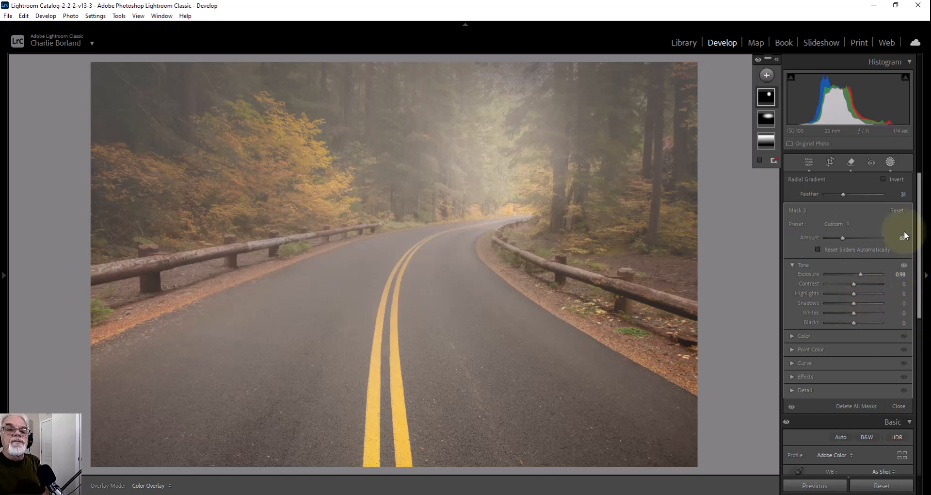
Step: Adjust the whole photo's Basic tone with Exposure -0.70, Shadows +33 and Contrast +21
{"action": "left_click", "coordinate": [809, 164]}
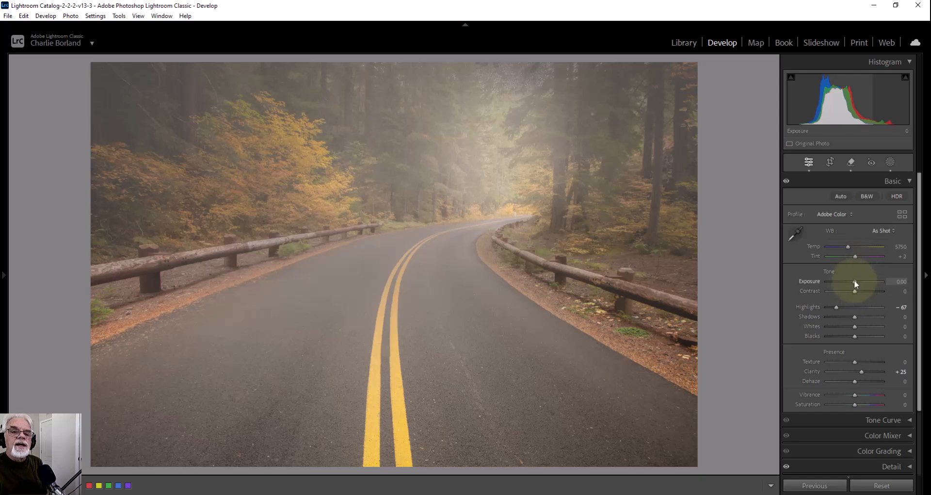
{"action": "left_click_drag", "start_coordinate": [855, 284], "coordinate": [853, 288]}
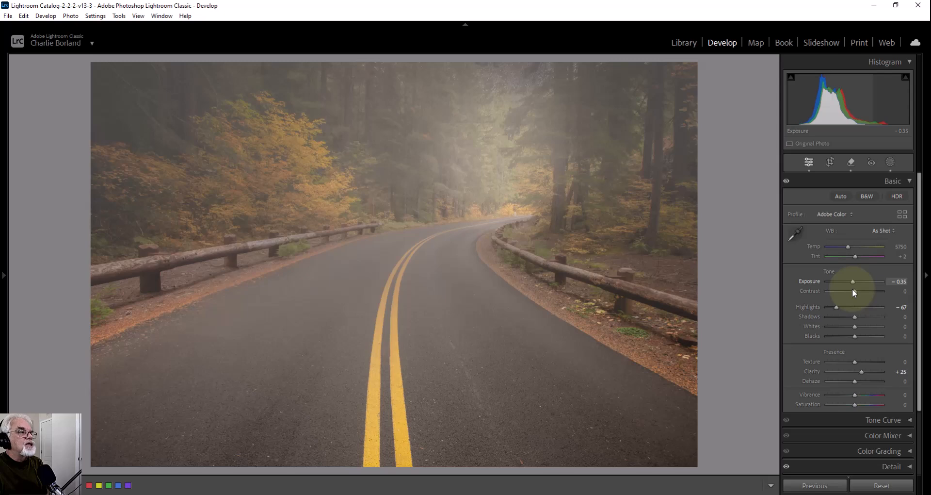
{"action": "left_click_drag", "start_coordinate": [853, 290], "coordinate": [851, 284]}
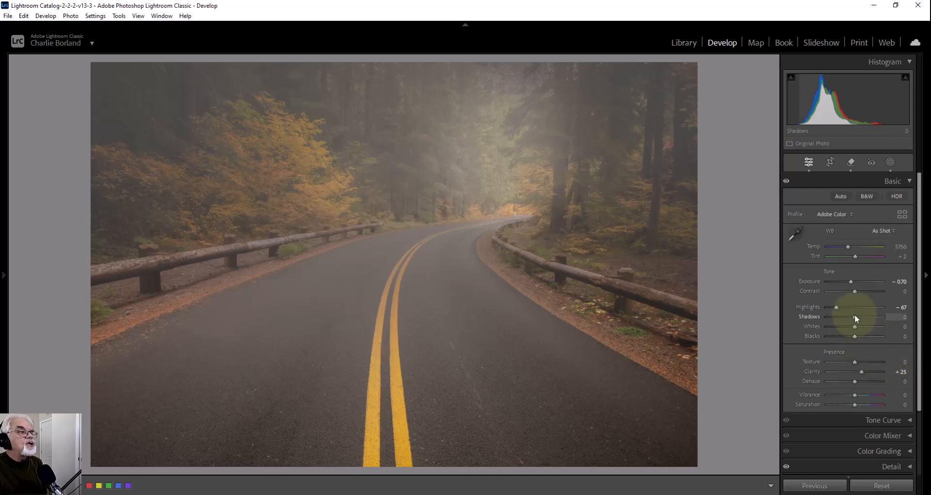
{"action": "left_click_drag", "start_coordinate": [861, 315], "coordinate": [866, 315]}
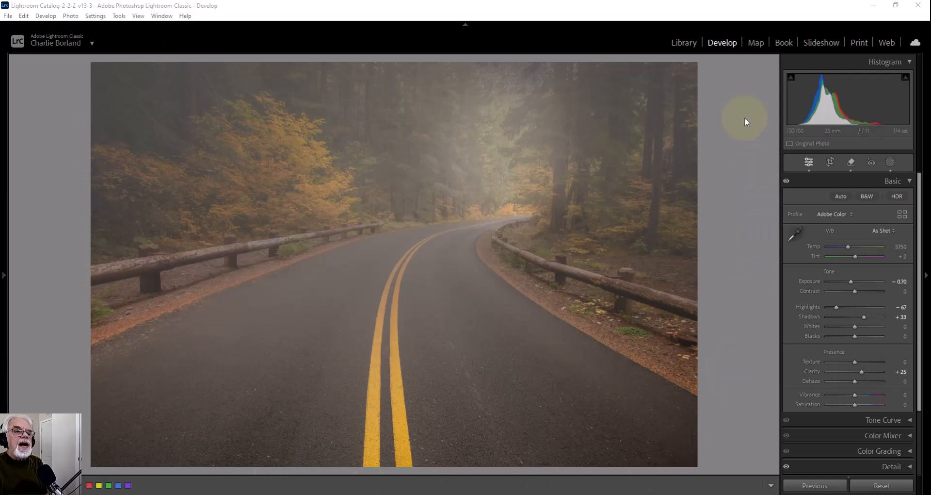
{"action": "mouse_move", "coordinate": [856, 292]}
{"action": "left_mouse_down"}
{"action": "mouse_move", "coordinate": [869, 299]}
{"action": "mouse_move", "coordinate": [862, 293]}
{"action": "left_mouse_up"}
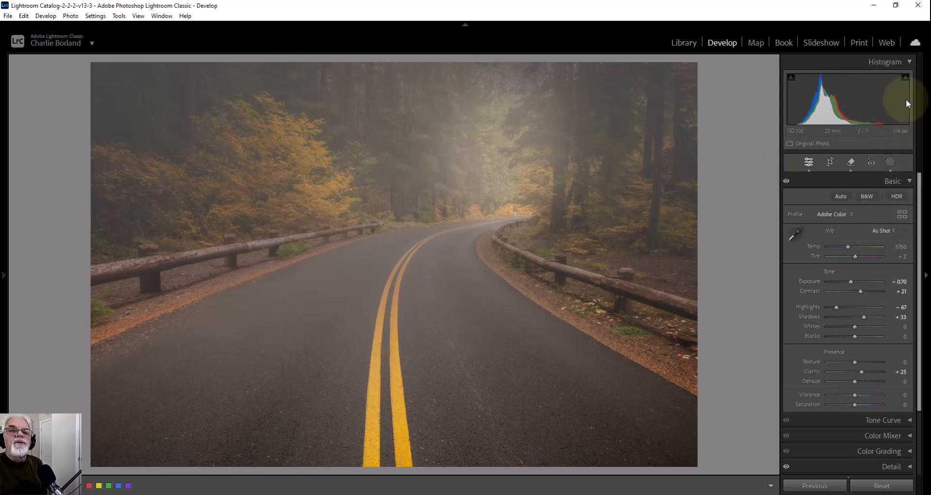
Step: Reduce the linear gradient mask's Amount to 72 and set its Exposure to -1.89
{"action": "left_click", "coordinate": [891, 164]}
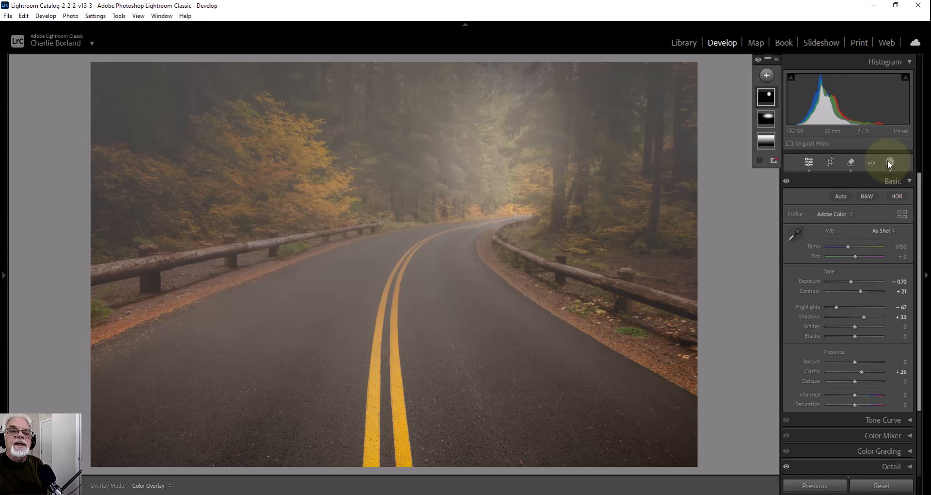
{"action": "left_click", "coordinate": [767, 142]}
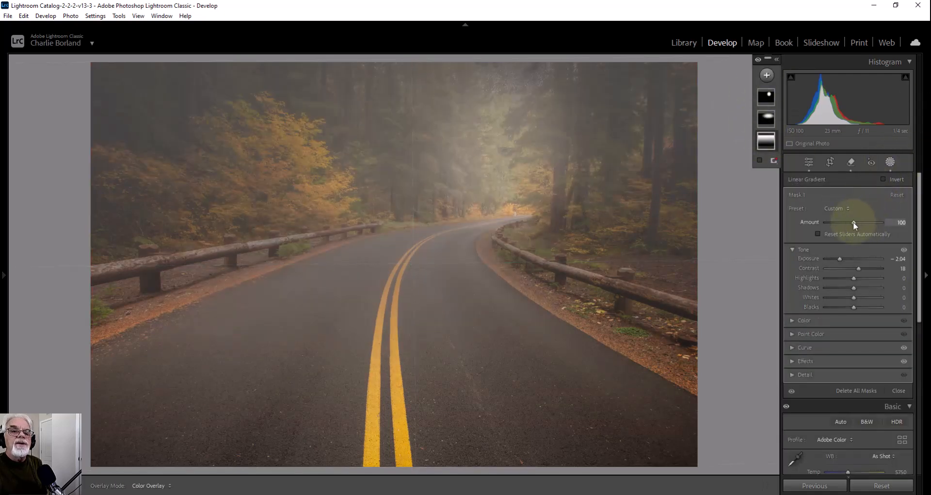
{"action": "left_click_drag", "start_coordinate": [853, 222], "coordinate": [849, 221]}
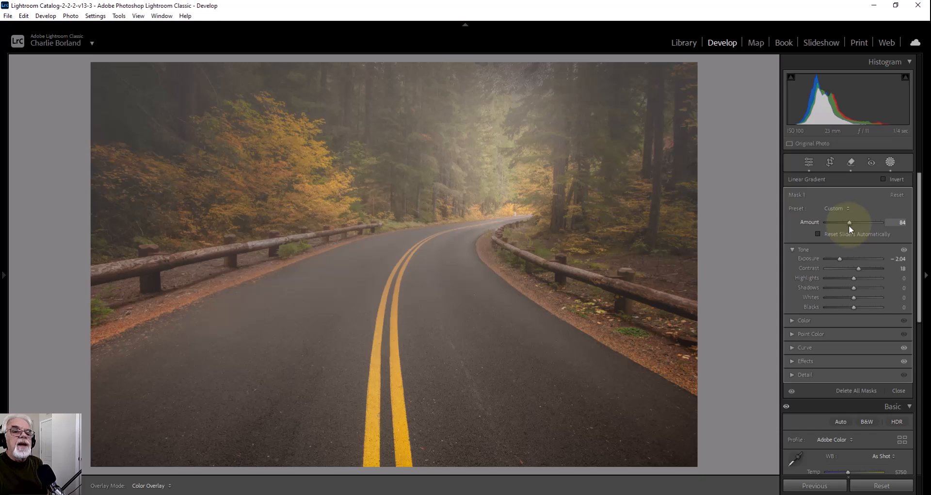
{"action": "left_click_drag", "start_coordinate": [848, 225], "coordinate": [846, 226]}
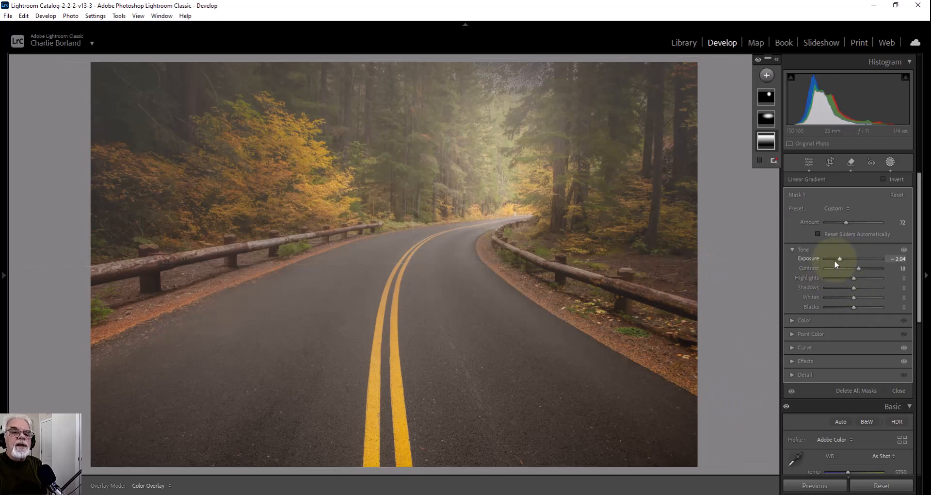
{"action": "mouse_move", "coordinate": [839, 258]}
{"action": "left_mouse_down"}
{"action": "mouse_move", "coordinate": [848, 260]}
{"action": "mouse_move", "coordinate": [840, 275]}
{"action": "left_mouse_up"}
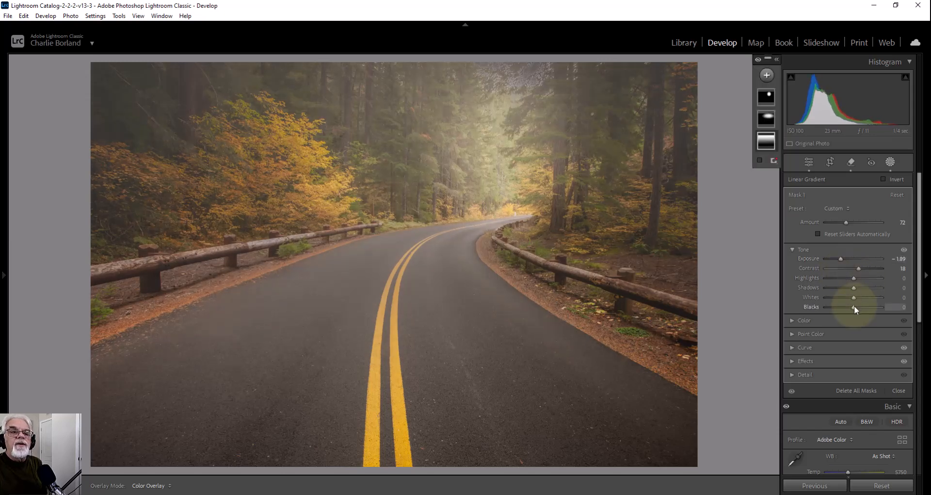
Step: Brighten the wide radial gradient's Exposure to 1.40
{"action": "left_click", "coordinate": [767, 119]}
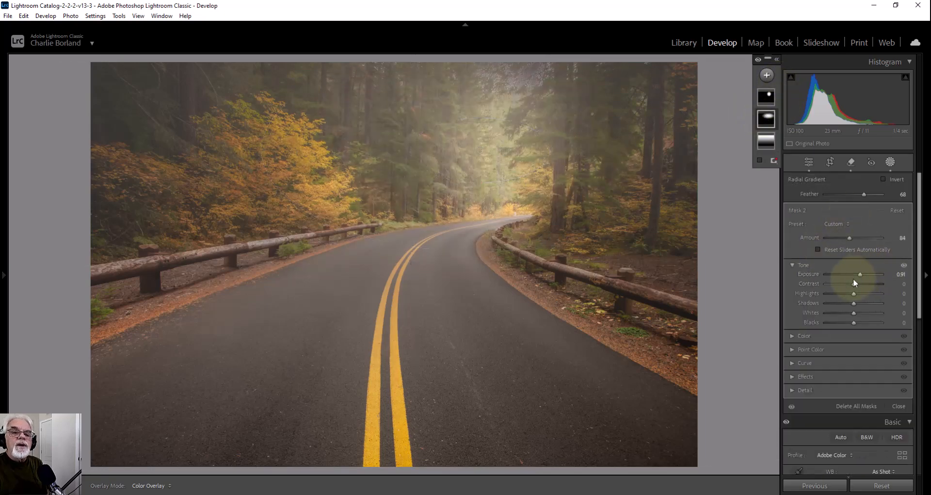
{"action": "left_click_drag", "start_coordinate": [858, 273], "coordinate": [863, 275]}
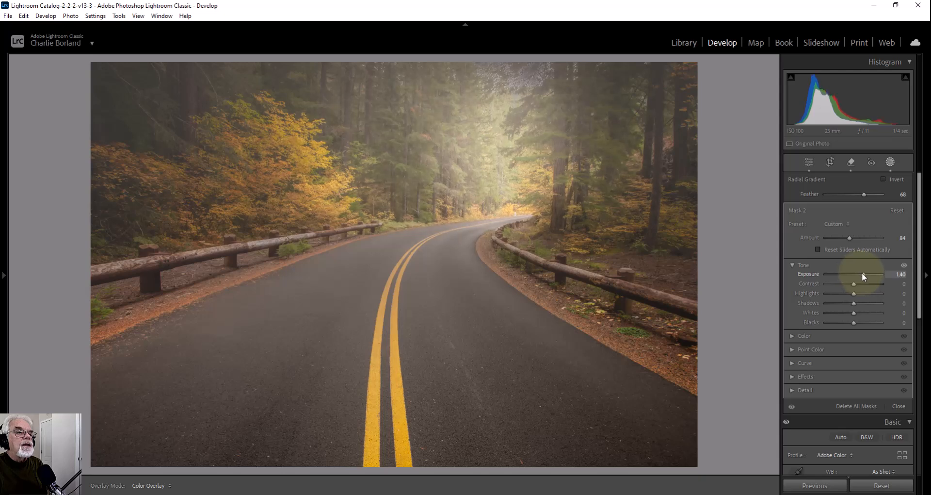
{"action": "left_click_drag", "start_coordinate": [863, 273], "coordinate": [863, 275]}
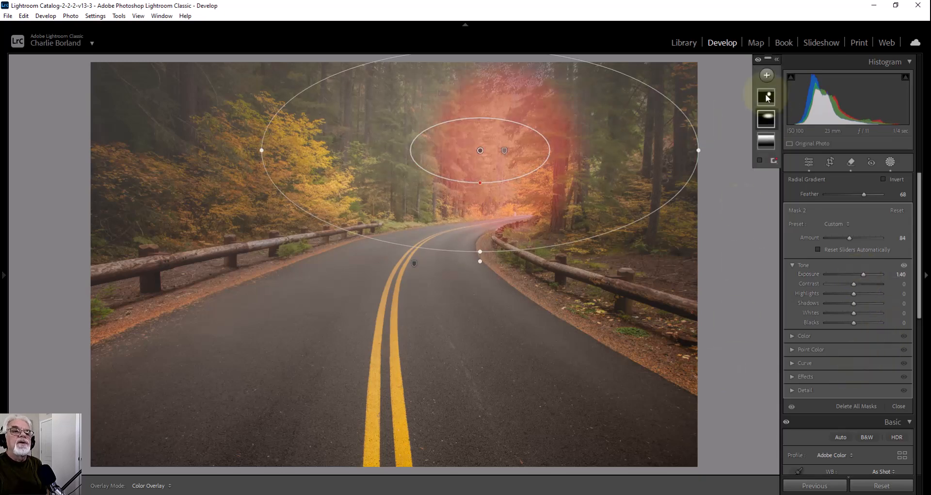
Step: Set the small radial gradient's Exposure to 0.77 and raise its Amount to 88
{"action": "left_click", "coordinate": [504, 151]}
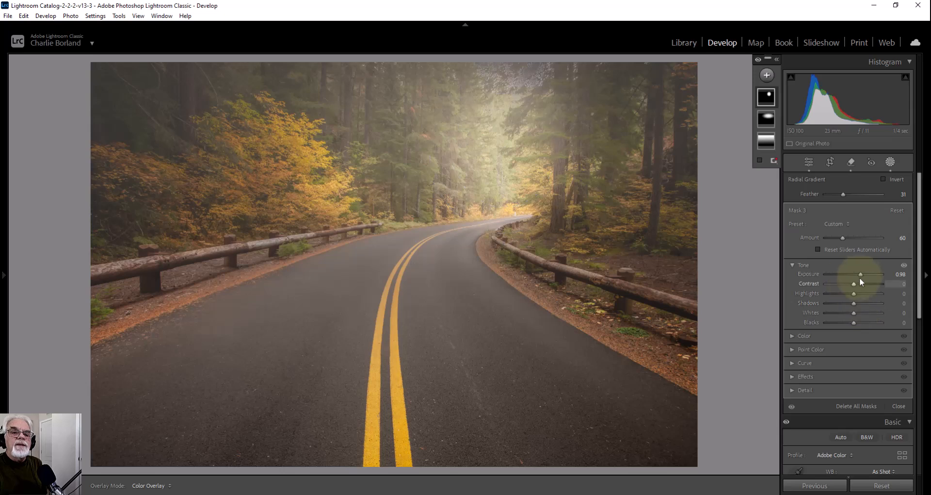
{"action": "left_click_drag", "start_coordinate": [861, 275], "coordinate": [860, 276]}
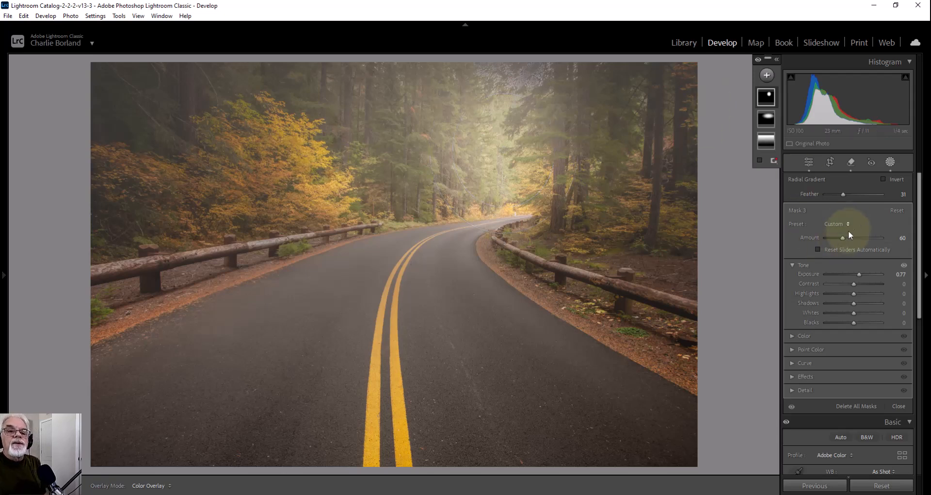
{"action": "mouse_move", "coordinate": [844, 241]}
{"action": "left_mouse_down"}
{"action": "mouse_move", "coordinate": [860, 238]}
{"action": "mouse_move", "coordinate": [850, 240]}
{"action": "left_mouse_up"}
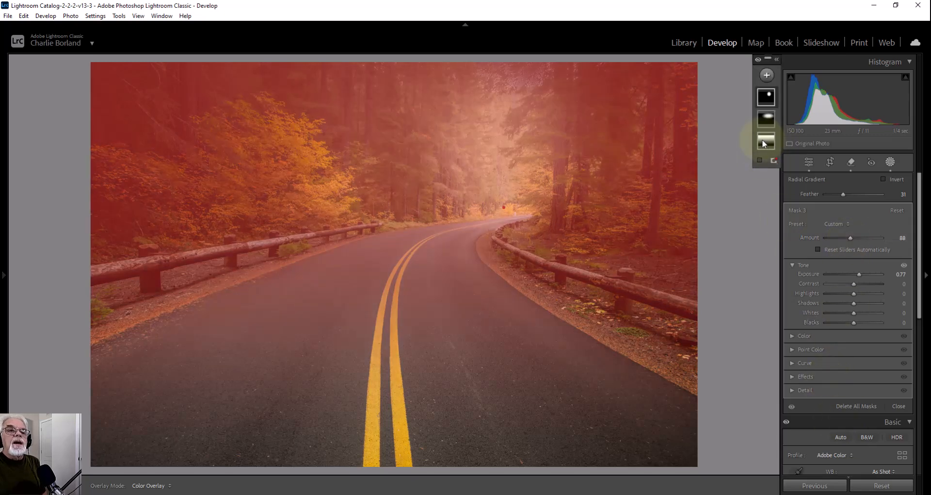
Step: Set the linear gradient's Exposure to -1.40 and return to the photo's Basic adjustments
{"action": "left_click", "coordinate": [765, 141]}
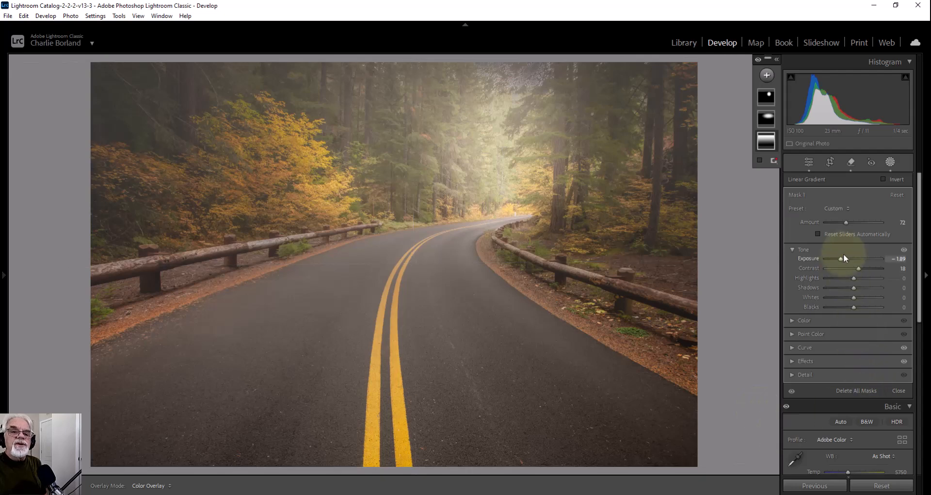
{"action": "left_click", "coordinate": [842, 260]}
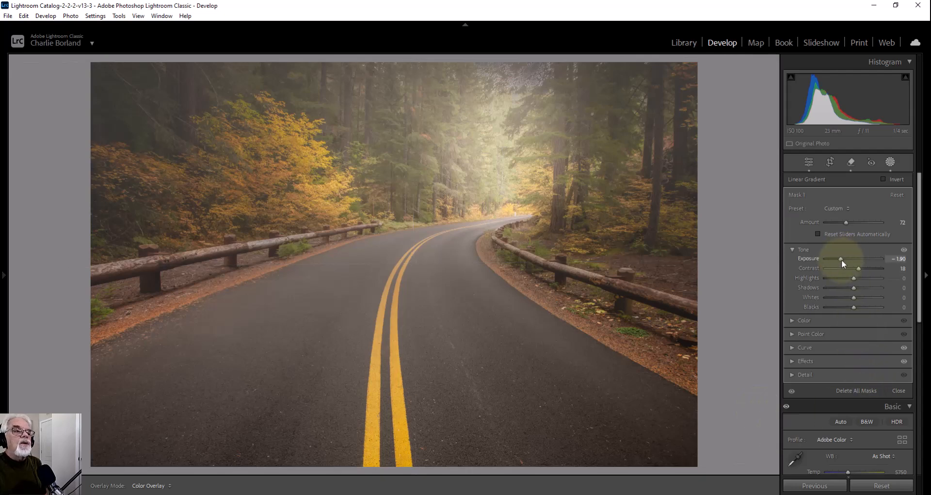
{"action": "left_click_drag", "start_coordinate": [842, 262], "coordinate": [846, 263]}
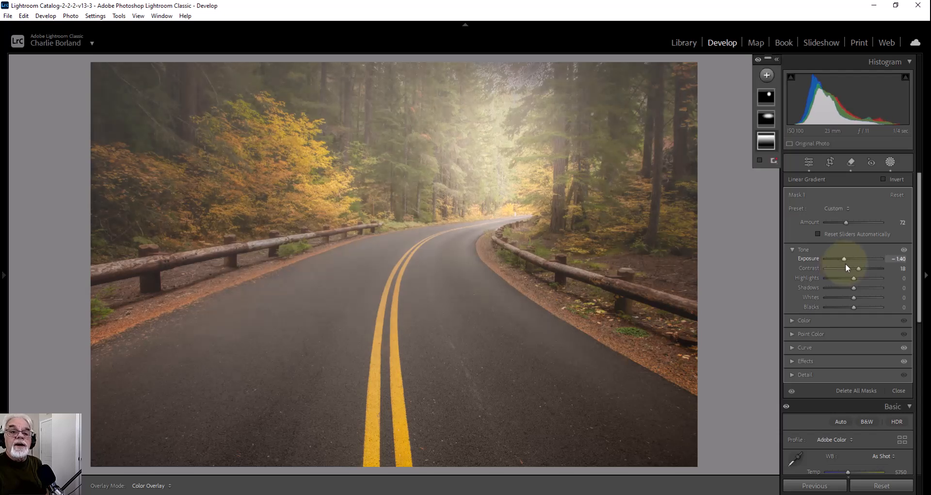
{"action": "left_click", "coordinate": [808, 166]}
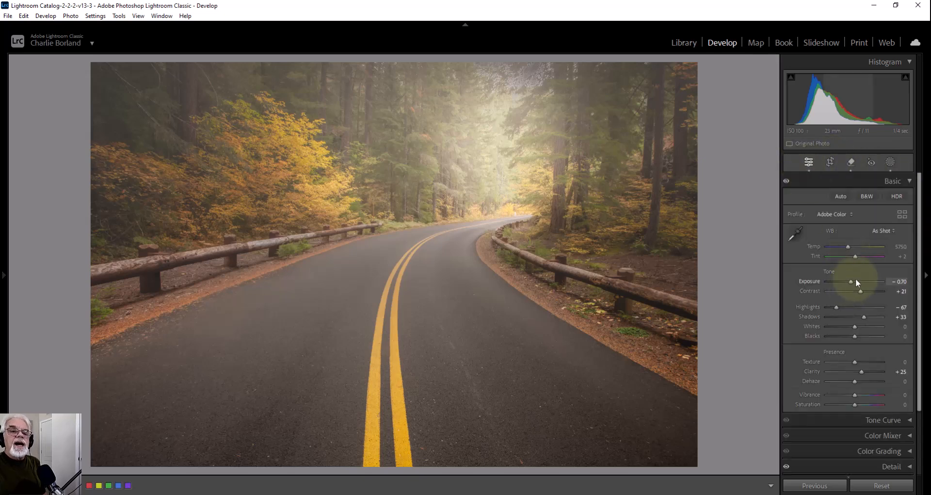
Step: Lower the photo's global Exposure to -1.23
{"action": "left_click_drag", "start_coordinate": [854, 281], "coordinate": [851, 280]}
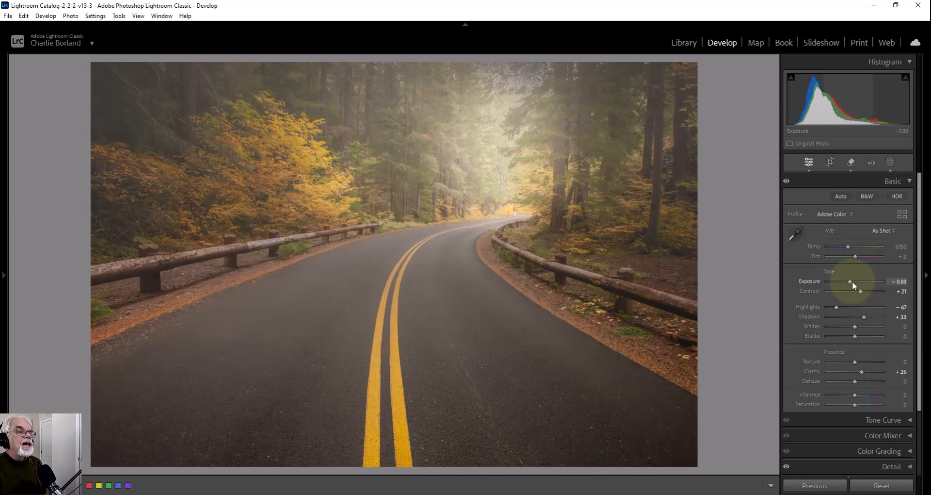
{"action": "left_click_drag", "start_coordinate": [853, 284], "coordinate": [853, 290]}
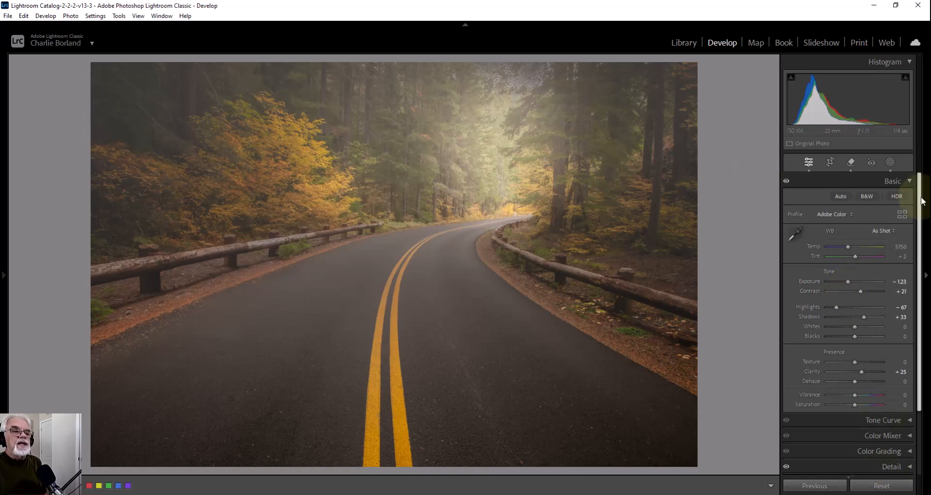
Step: Raise the linear gradient mask's Amount to 95 and brighten its Exposure to -0.07
{"action": "left_click", "coordinate": [891, 161]}
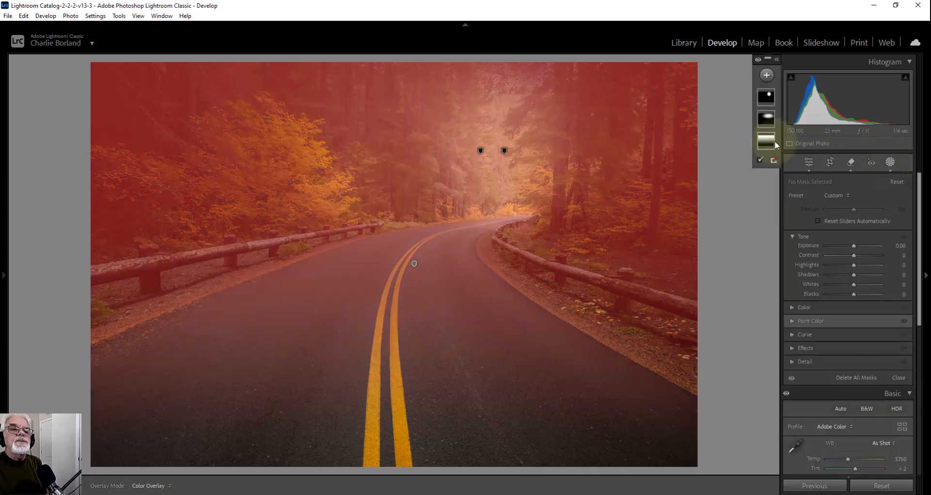
{"action": "left_click", "coordinate": [768, 141]}
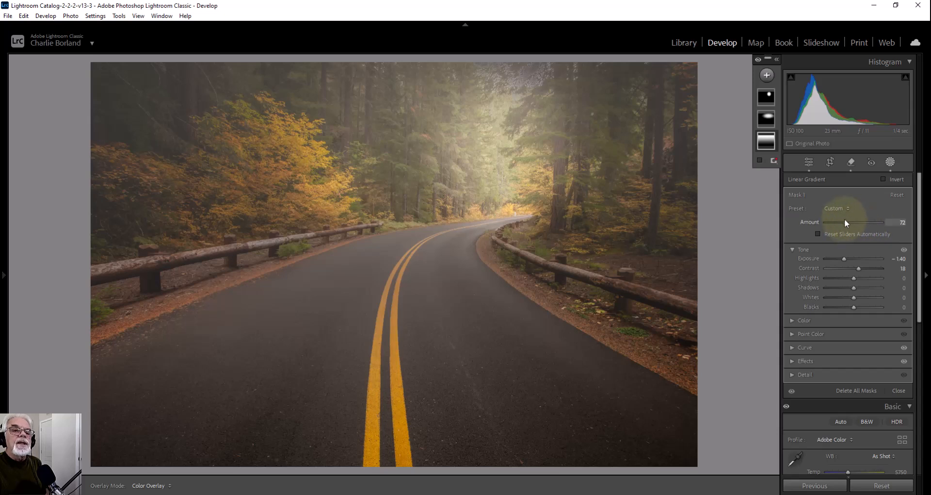
{"action": "mouse_move", "coordinate": [846, 222]}
{"action": "left_mouse_down"}
{"action": "mouse_move", "coordinate": [858, 222]}
{"action": "mouse_move", "coordinate": [849, 236]}
{"action": "left_mouse_up"}
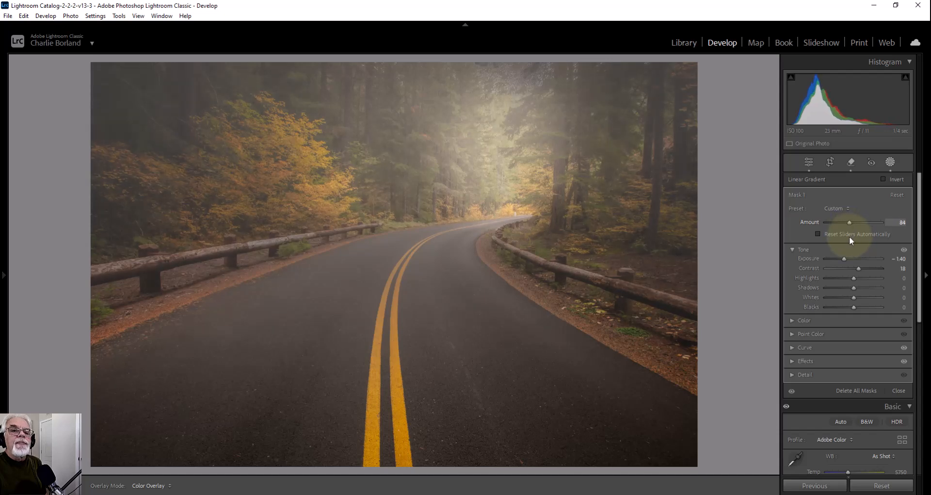
{"action": "left_click_drag", "start_coordinate": [850, 239], "coordinate": [851, 259]}
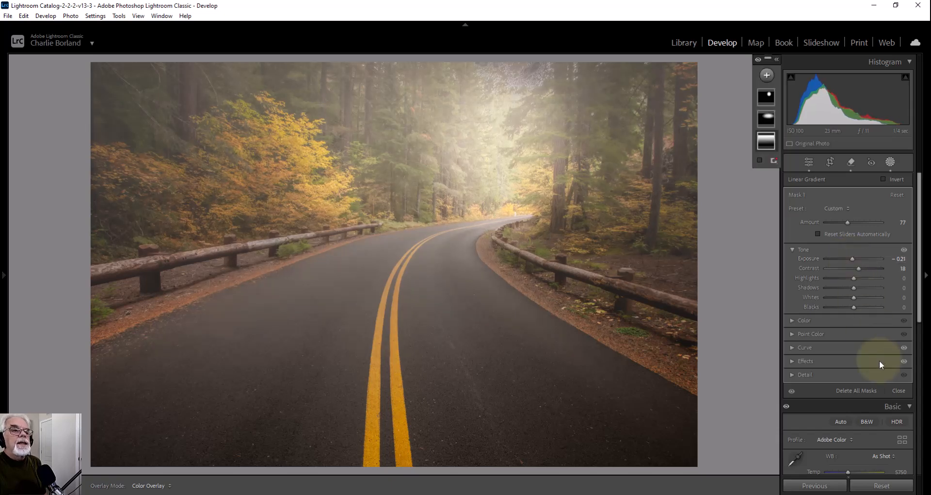
{"action": "mouse_move", "coordinate": [853, 258]}
{"action": "left_mouse_down"}
{"action": "mouse_move", "coordinate": [862, 266]}
{"action": "mouse_move", "coordinate": [845, 272]}
{"action": "left_mouse_up"}
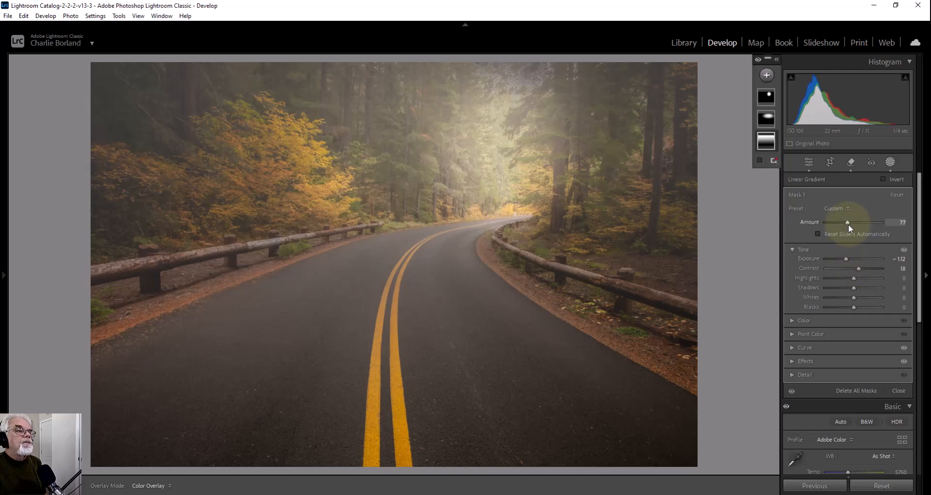
{"action": "left_click_drag", "start_coordinate": [849, 224], "coordinate": [853, 259]}
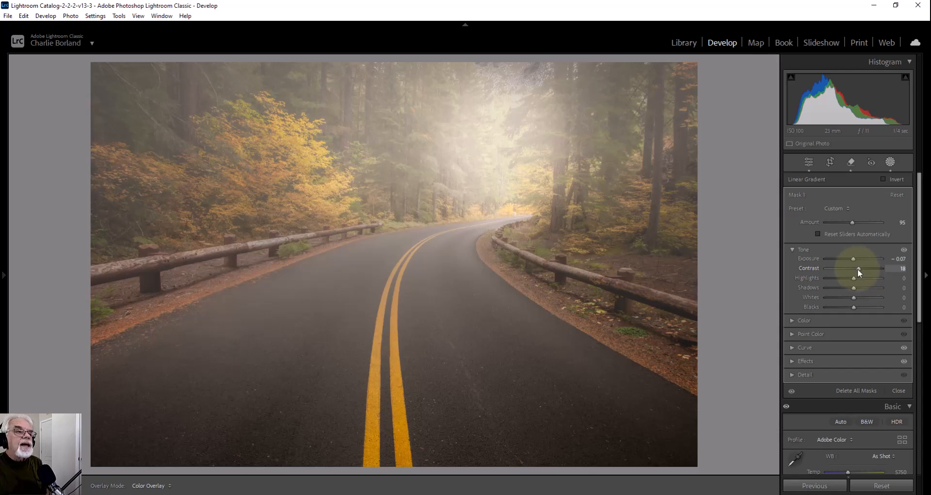
Step: Set the linear gradient mask's Contrast to 47 and its Exposure to -0.28
{"action": "mouse_move", "coordinate": [858, 267]}
{"action": "left_mouse_down"}
{"action": "mouse_move", "coordinate": [871, 278]}
{"action": "mouse_move", "coordinate": [852, 269]}
{"action": "left_mouse_up"}
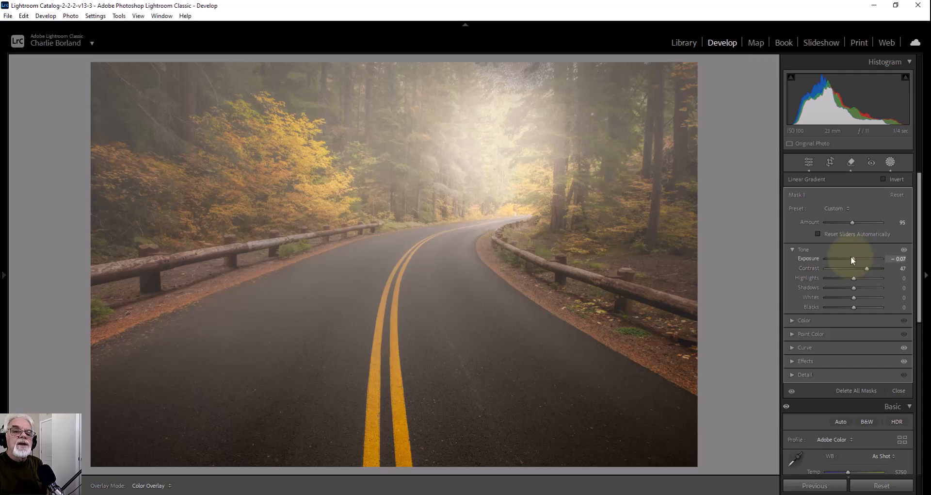
{"action": "left_click_drag", "start_coordinate": [852, 257], "coordinate": [853, 260]}
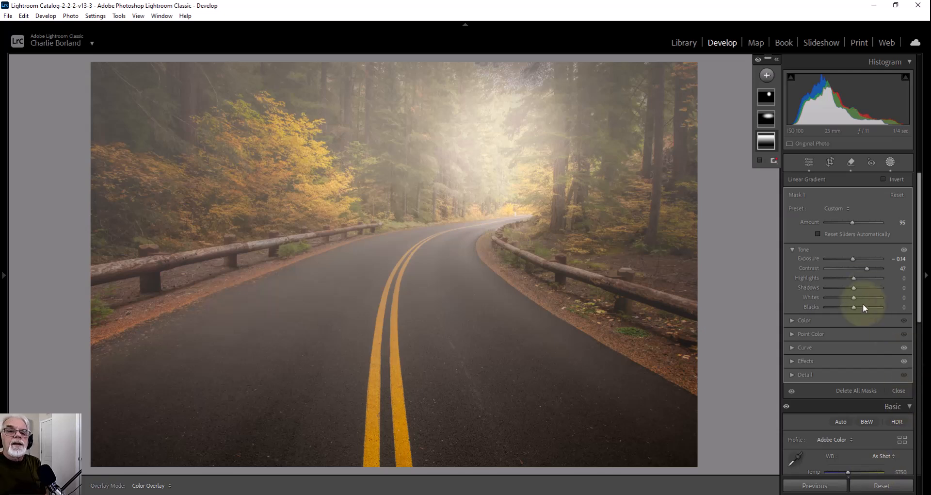
{"action": "left_click_drag", "start_coordinate": [852, 257], "coordinate": [854, 262]}
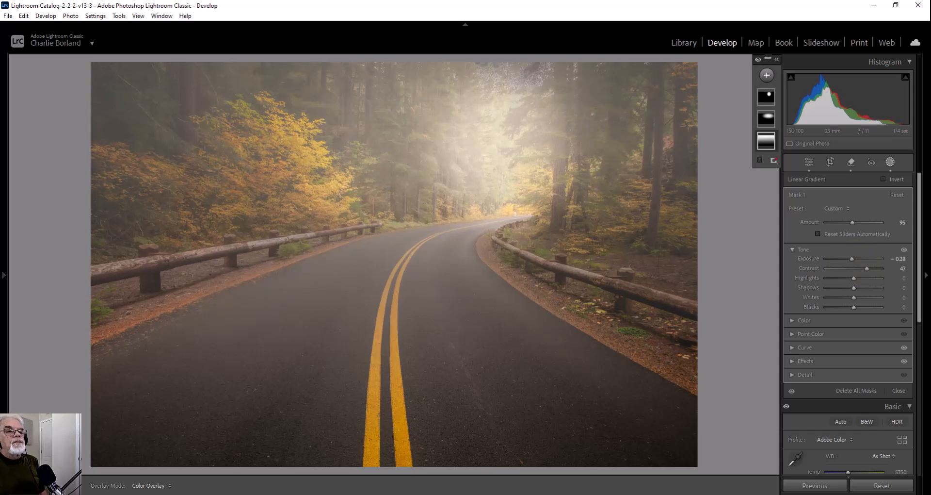
Step: Set the small radial gradient's Exposure to 1.05, Amount to 67 and Feather to 37, and shift it slightly down toward the road
{"action": "left_click", "coordinate": [766, 97]}
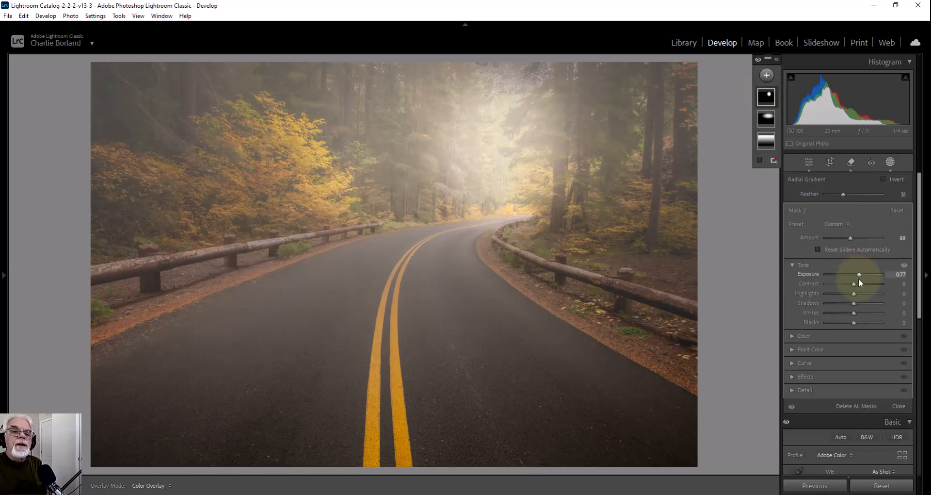
{"action": "left_click_drag", "start_coordinate": [857, 273], "coordinate": [860, 275]}
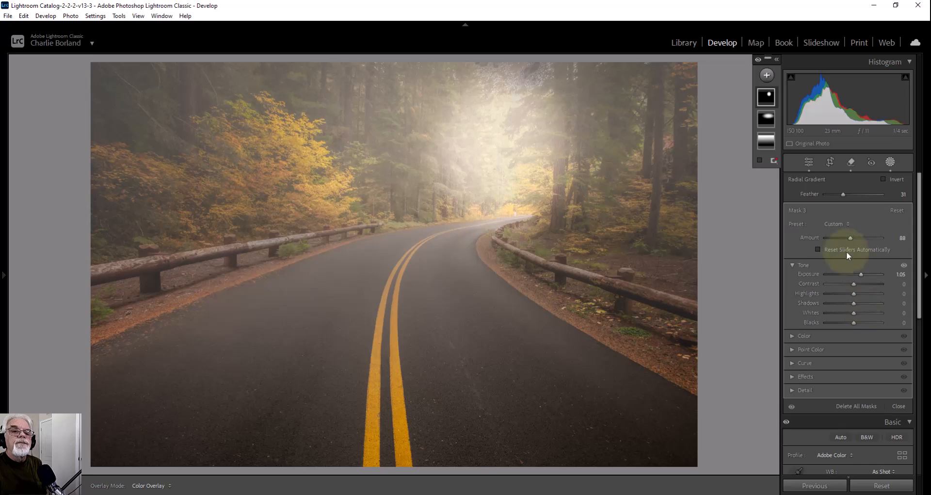
{"action": "mouse_move", "coordinate": [851, 238]}
{"action": "left_mouse_down"}
{"action": "mouse_move", "coordinate": [831, 243]}
{"action": "mouse_move", "coordinate": [840, 251]}
{"action": "mouse_move", "coordinate": [850, 242]}
{"action": "mouse_move", "coordinate": [845, 249]}
{"action": "left_mouse_up"}
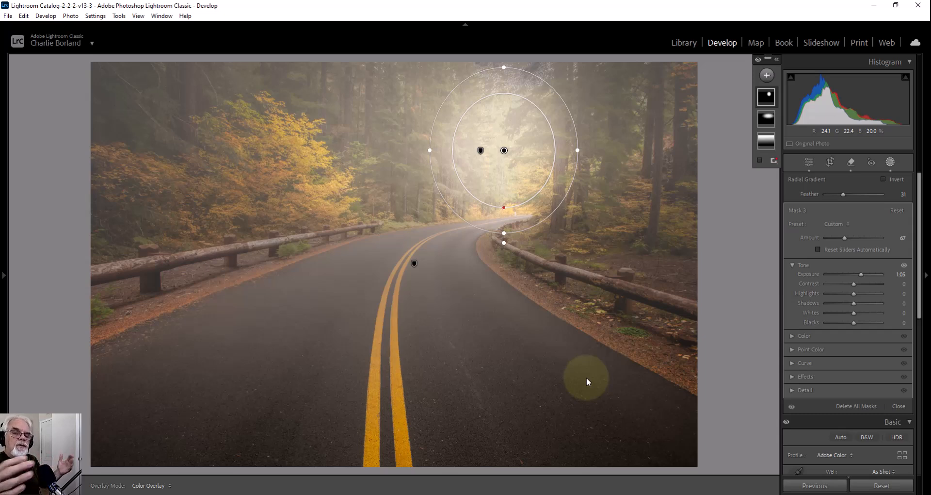
{"action": "left_click_drag", "start_coordinate": [505, 207], "coordinate": [505, 201]}
{"action": "left_click_drag", "start_coordinate": [503, 148], "coordinate": [505, 162]}
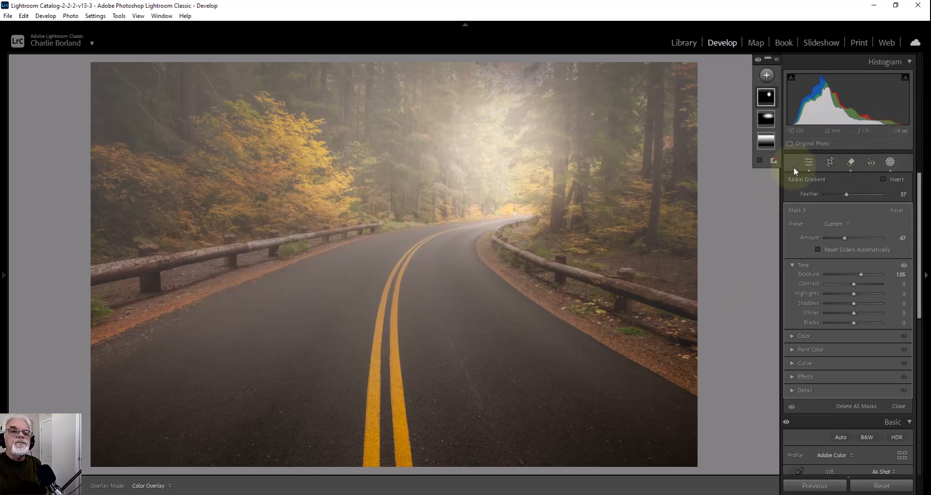
Step: Lower the photo's global Exposure to -1.40 and show the filmstrip
{"action": "left_click", "coordinate": [809, 164]}
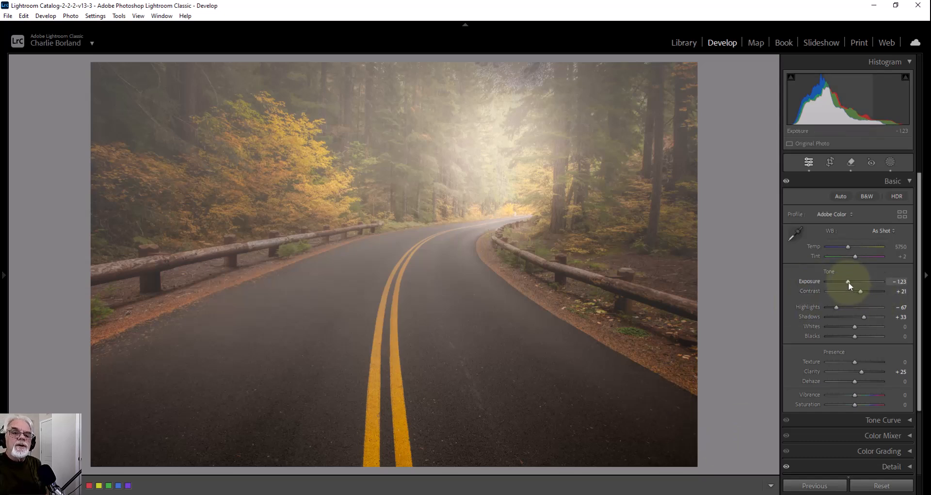
{"action": "left_click_drag", "start_coordinate": [848, 282], "coordinate": [847, 287]}
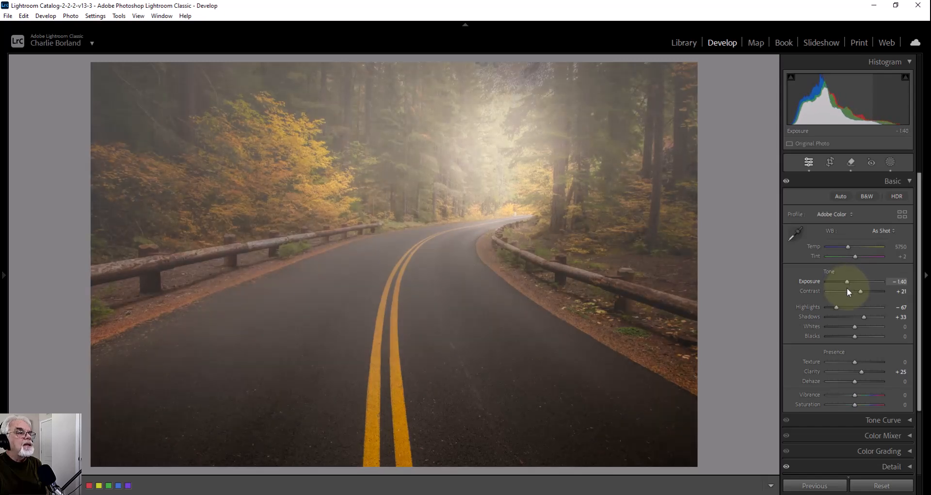
{"action": "key", "text": "F6"}
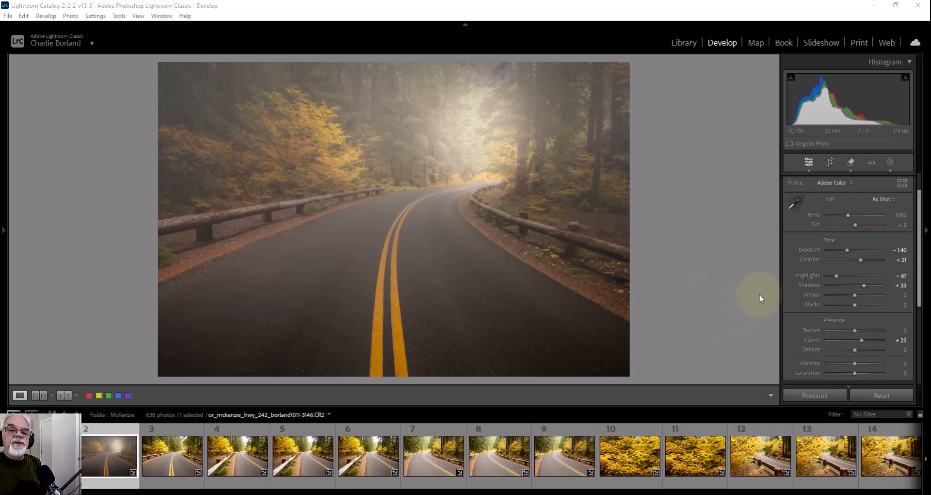
Step: Try shifting the photo's global white balance
{"action": "left_click", "coordinate": [848, 215]}
{"action": "left_click_drag", "start_coordinate": [848, 216], "coordinate": [844, 226]}
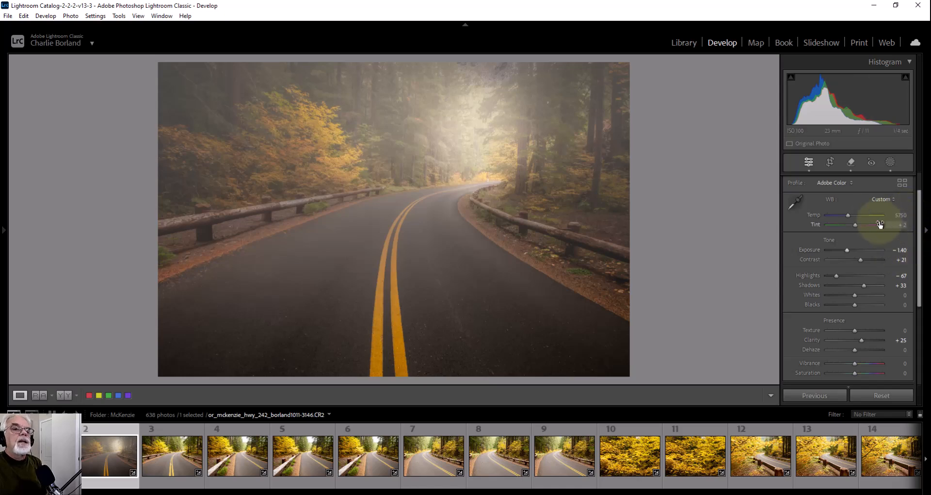
Step: Cool the linear gradient mask's color by setting both its Temp and Tint to -18
{"action": "left_click", "coordinate": [891, 163]}
{"action": "left_click", "coordinate": [766, 141]}
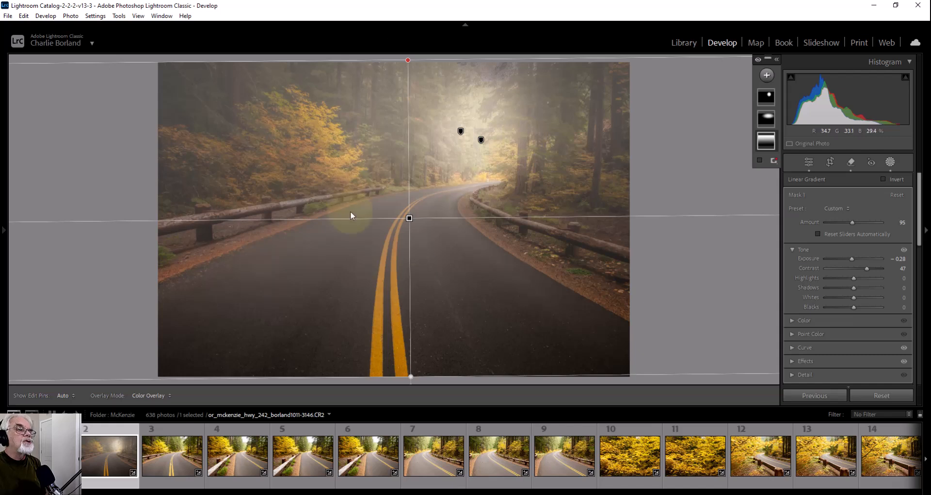
{"action": "scroll", "coordinate": [840, 311], "scroll_direction": "down", "scroll_amount": 2}
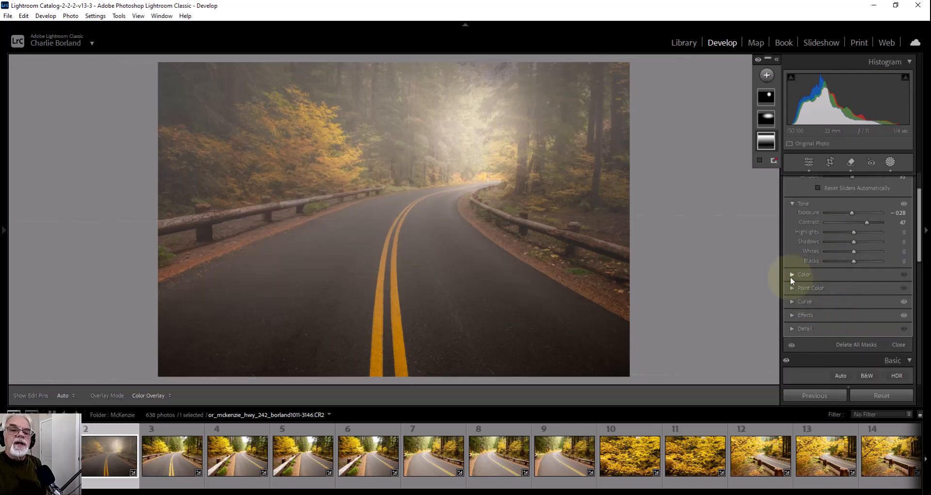
{"action": "left_click", "coordinate": [792, 275]}
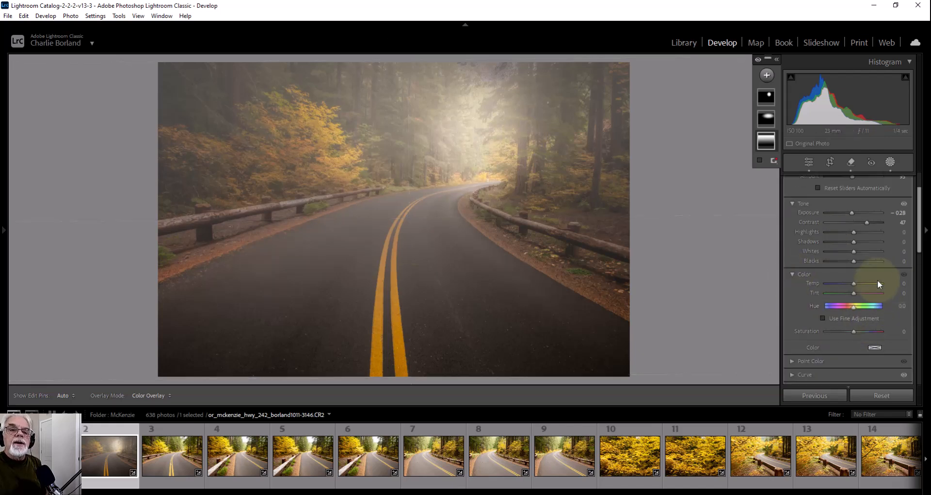
{"action": "left_click_drag", "start_coordinate": [854, 284], "coordinate": [850, 297]}
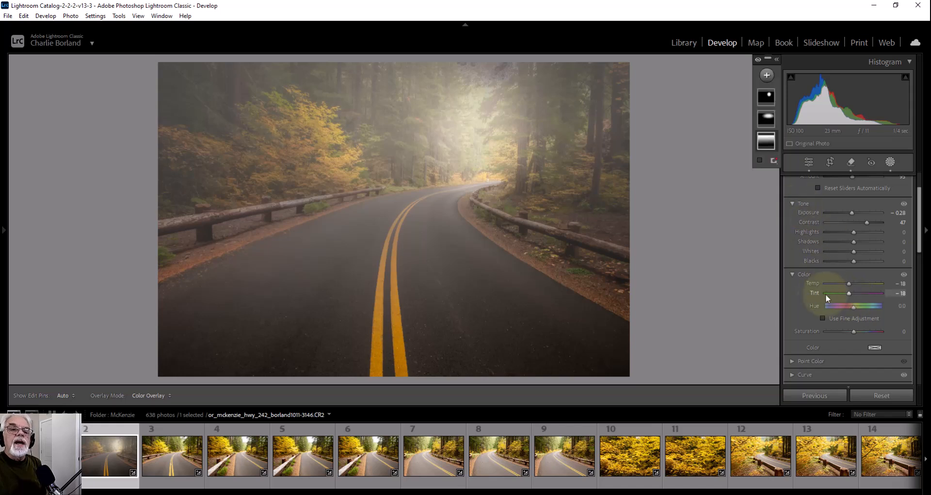
Step: Compare the linear gradient's color effect on and off, and set its Temp to -26 and Tint to -25
{"action": "left_click", "coordinate": [904, 275]}
{"action": "left_click", "coordinate": [904, 274]}
{"action": "left_click_drag", "start_coordinate": [851, 283], "coordinate": [897, 295]}
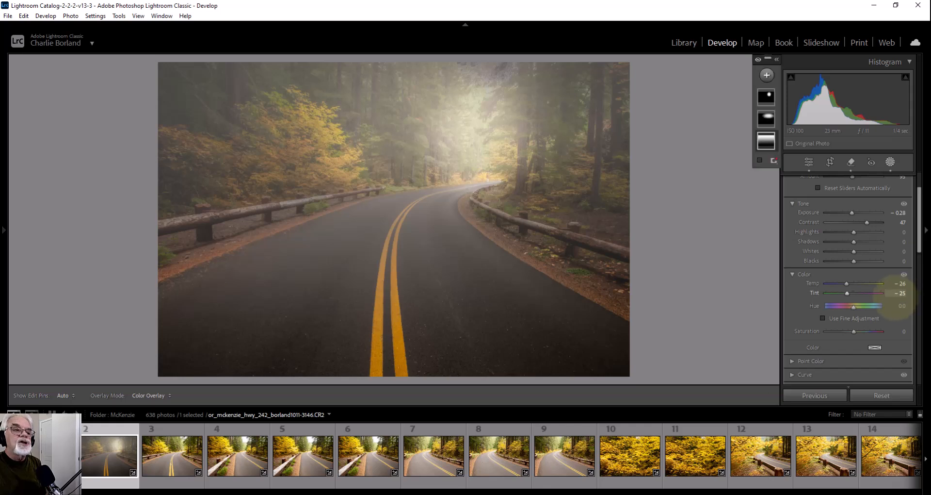
{"action": "left_click", "coordinate": [905, 275]}
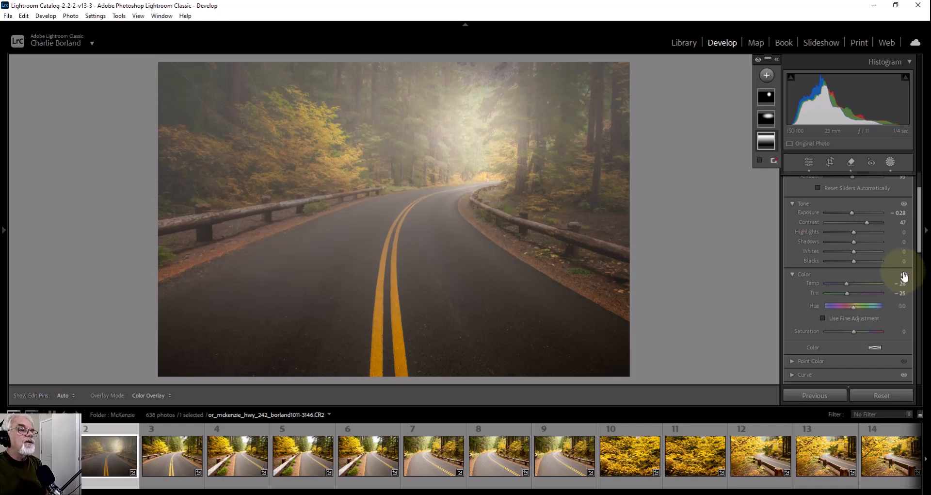
Step: Warm the wide radial gradient's color by setting its Temp to 27 and Tint to 28
{"action": "scroll", "coordinate": [874, 313], "scroll_direction": "down", "scroll_amount": 3}
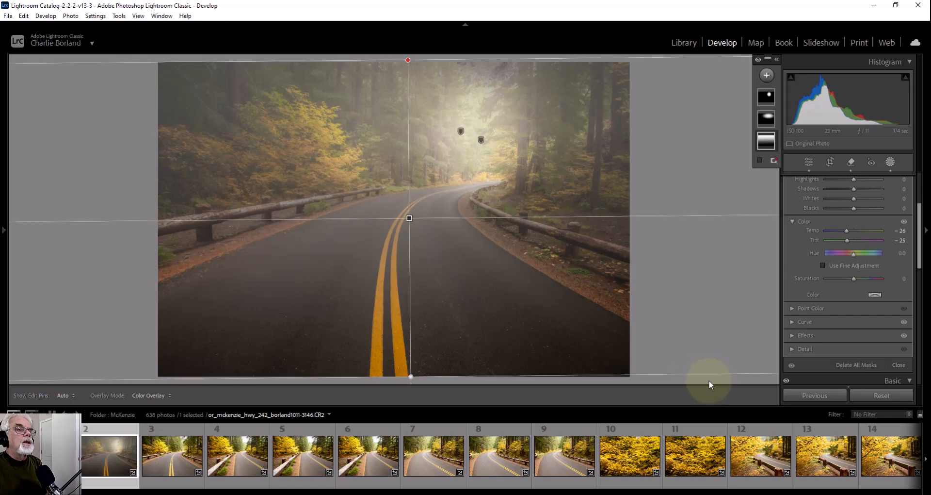
{"action": "left_click", "coordinate": [770, 119]}
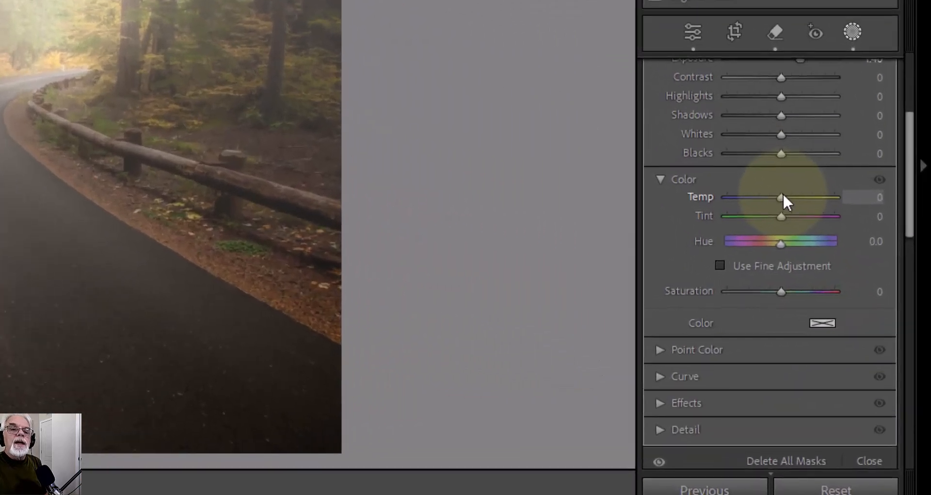
{"action": "left_click", "coordinate": [856, 245]}
{"action": "left_click_drag", "start_coordinate": [784, 194], "coordinate": [810, 209]}
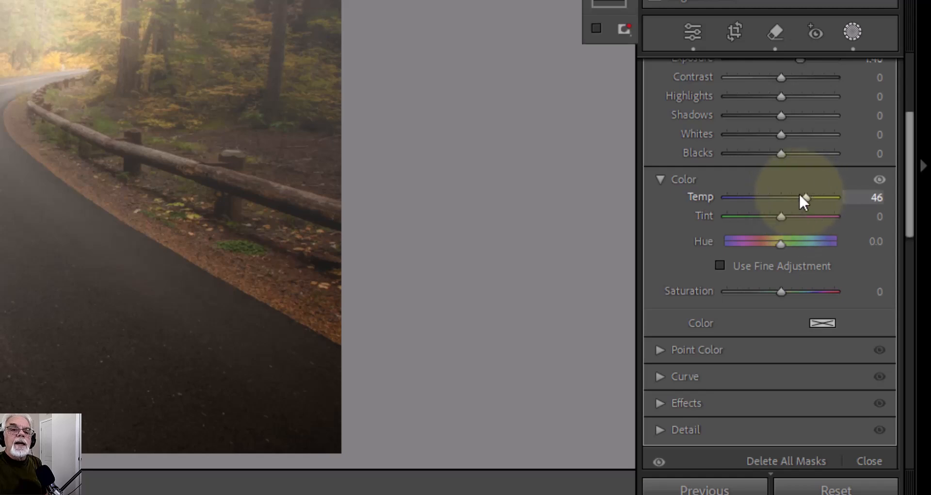
{"action": "left_click_drag", "start_coordinate": [883, 202], "coordinate": [867, 230]}
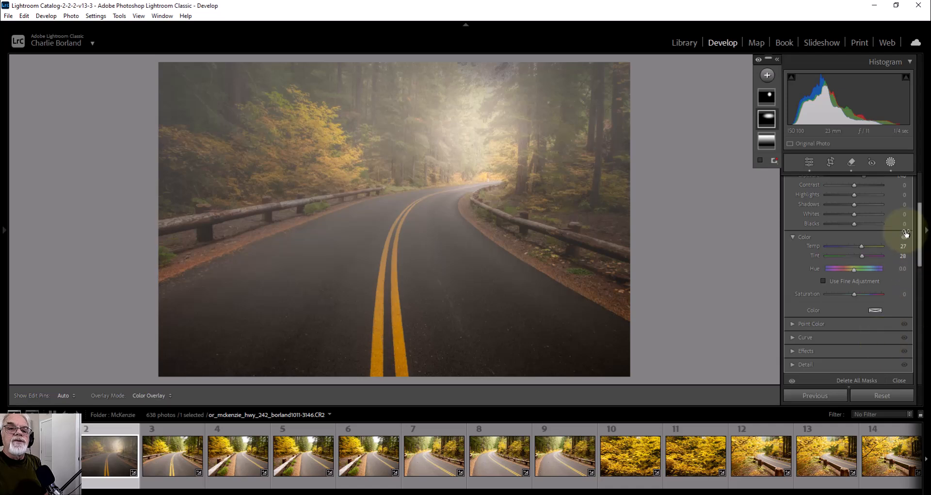
Step: Compare the wide radial gradient's color effect on and off, and set its Temp and Tint to 35 and Saturation to 30
{"action": "left_click", "coordinate": [905, 237]}
{"action": "left_click", "coordinate": [905, 237]}
{"action": "left_click", "coordinate": [905, 238]}
{"action": "left_click", "coordinate": [905, 238]}
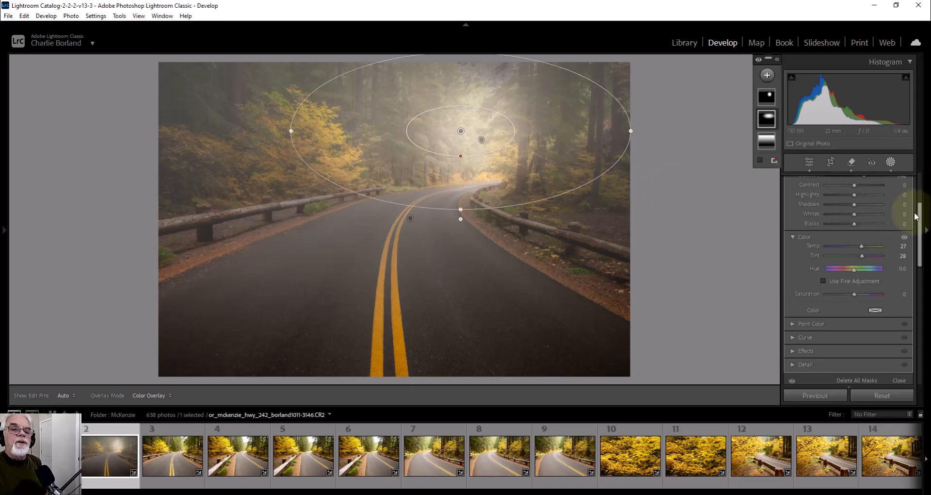
{"action": "left_click_drag", "start_coordinate": [863, 247], "coordinate": [867, 256]}
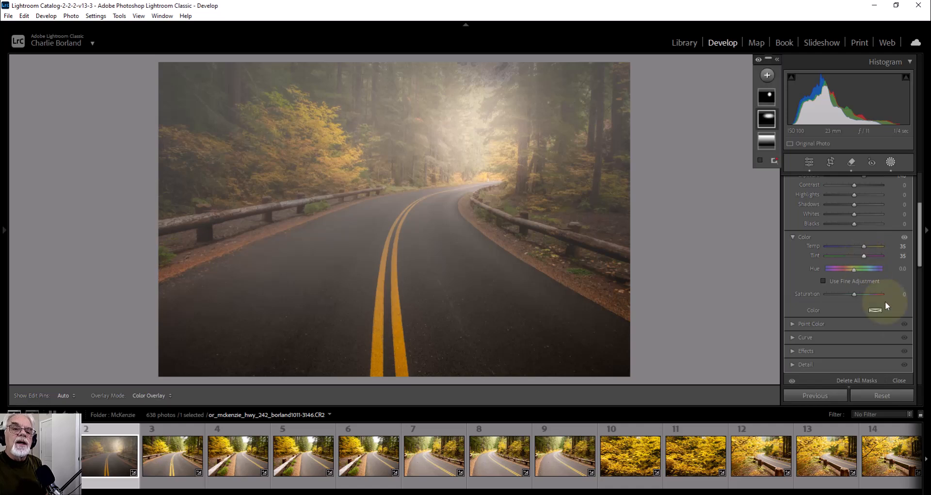
{"action": "mouse_move", "coordinate": [697, 312]}
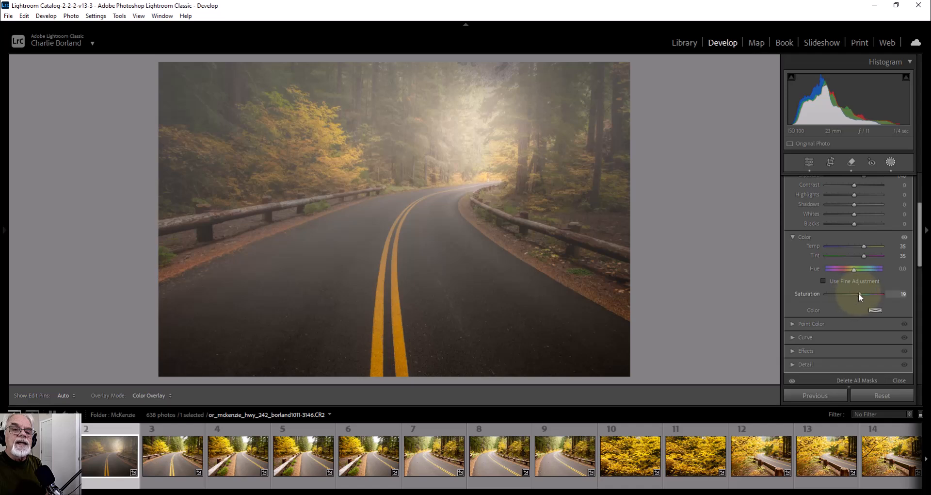
{"action": "left_click_drag", "start_coordinate": [860, 299], "coordinate": [861, 301]}
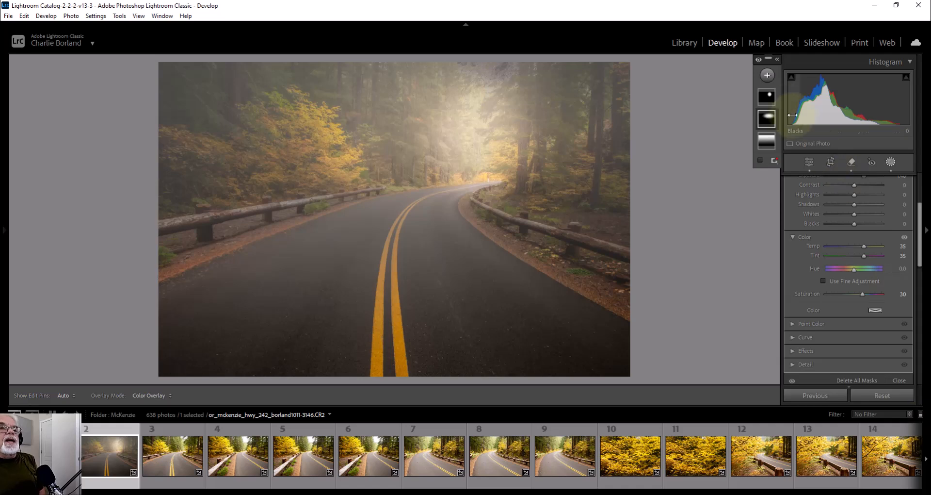
Step: Warm the small radial gradient's color by setting its Temp to 32 and Tint to 33
{"action": "left_click", "coordinate": [768, 96]}
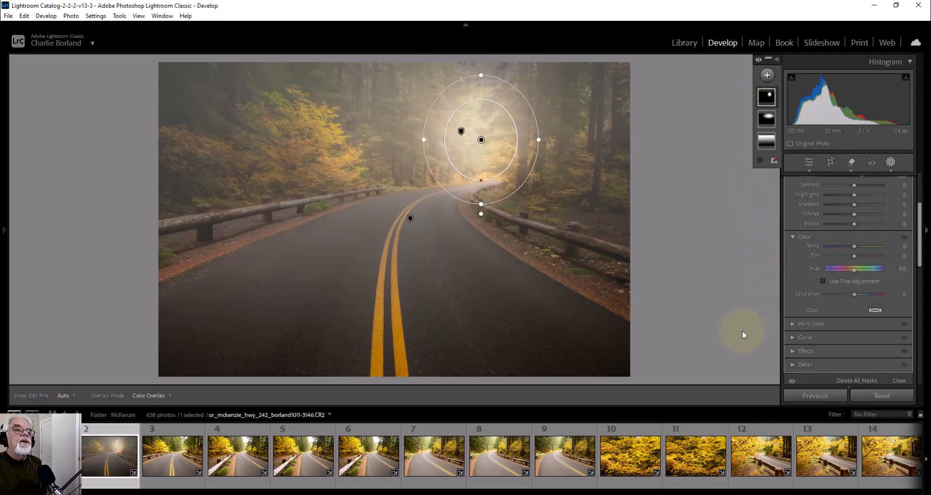
{"action": "left_click", "coordinate": [855, 245]}
{"action": "left_click_drag", "start_coordinate": [901, 247], "coordinate": [924, 271]}
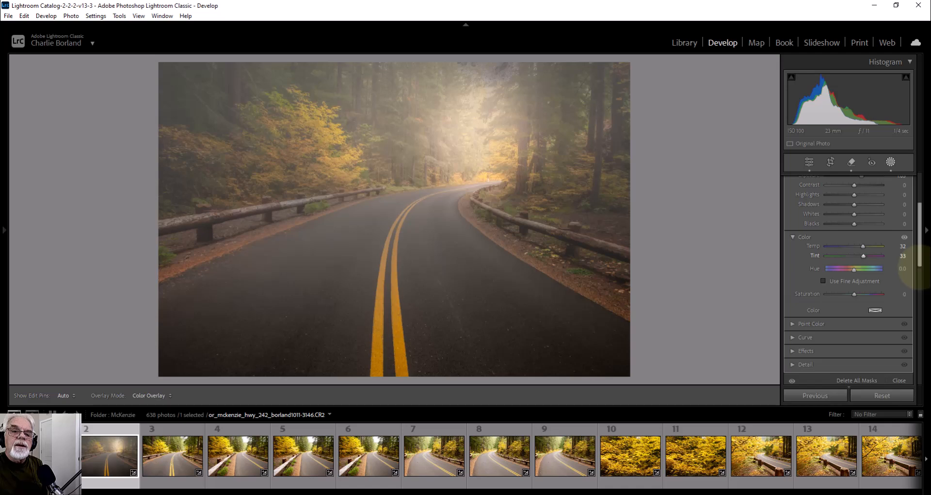
Step: Set the small radial gradient's Saturation to 19
{"action": "left_click_drag", "start_coordinate": [921, 268], "coordinate": [919, 267]}
{"action": "left_click_drag", "start_coordinate": [856, 293], "coordinate": [860, 298]}
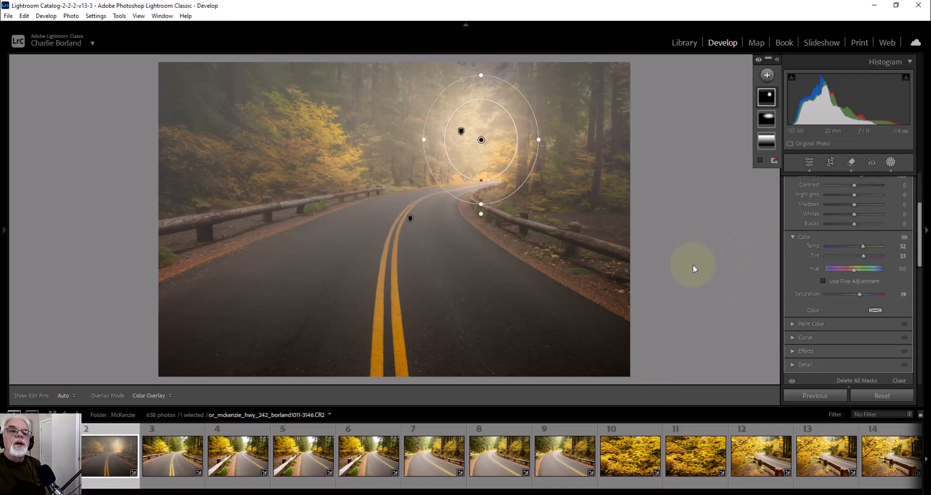
Step: Return to the whole-photo Basic adjustments and try changing the overall Exposure
{"action": "left_click", "coordinate": [810, 162]}
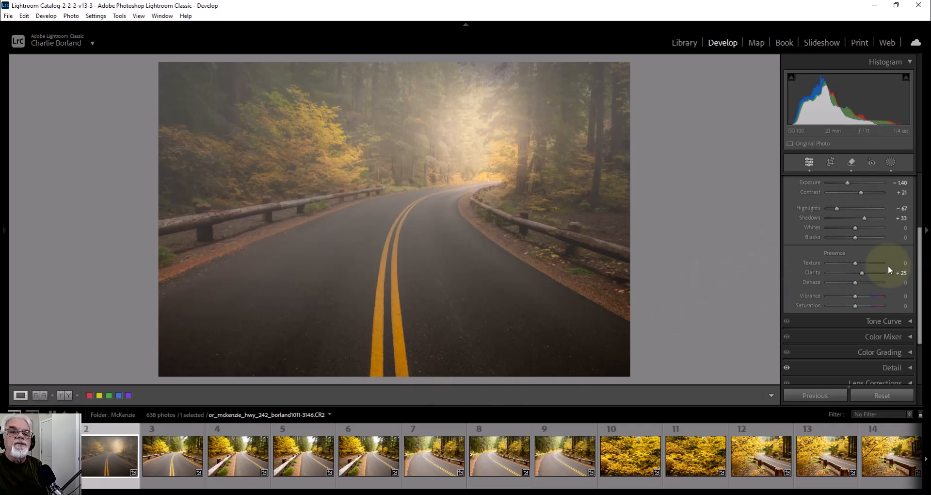
{"action": "scroll", "coordinate": [889, 267], "scroll_direction": "up", "scroll_amount": 1}
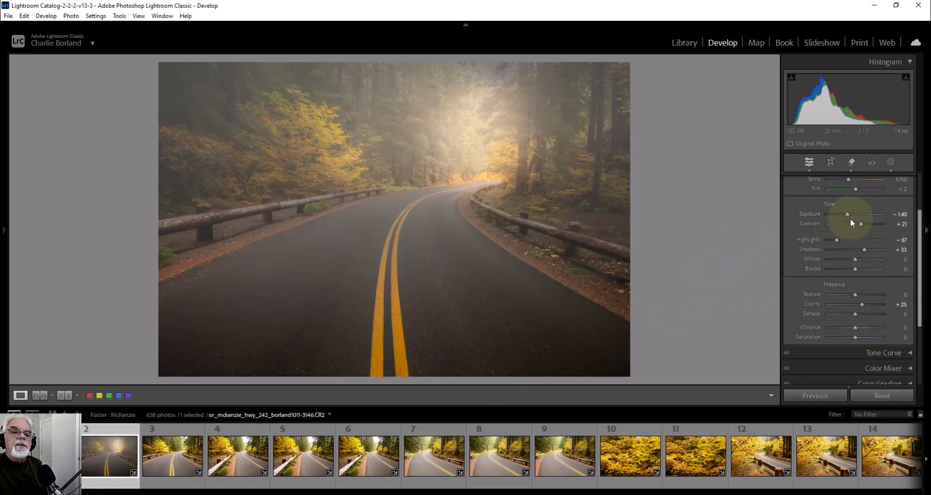
{"action": "mouse_move", "coordinate": [849, 216]}
{"action": "left_mouse_down"}
{"action": "mouse_move", "coordinate": [857, 219]}
{"action": "mouse_move", "coordinate": [850, 224]}
{"action": "left_mouse_up"}
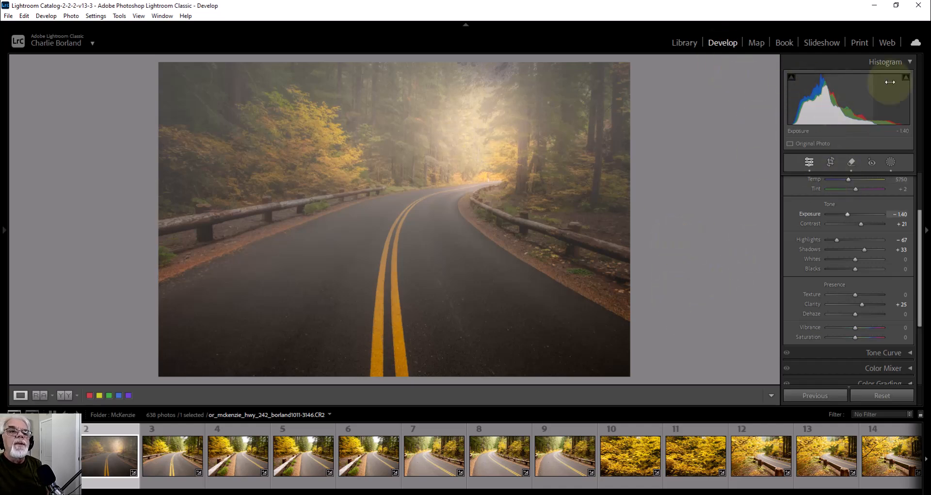
Step: Soften the small radial gradient's glow by setting its Feather to 47 and Exposure to 0.56
{"action": "left_click", "coordinate": [892, 160]}
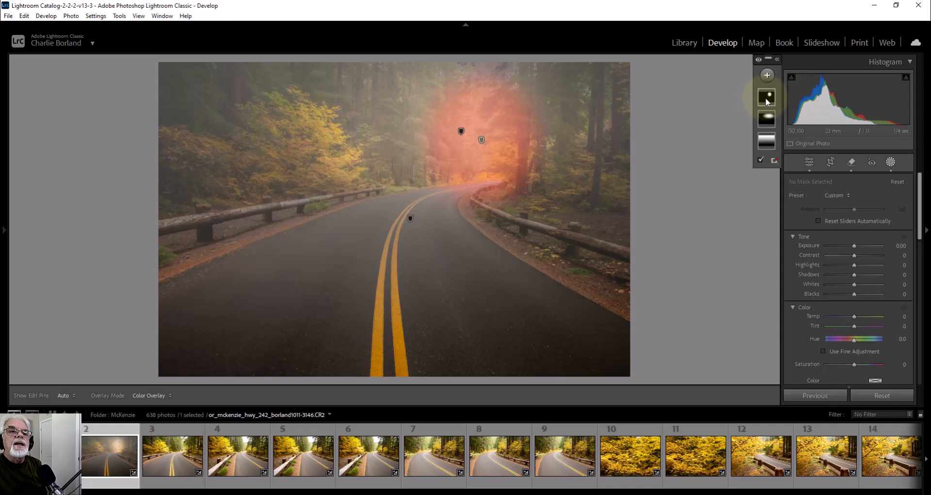
{"action": "left_click", "coordinate": [767, 100]}
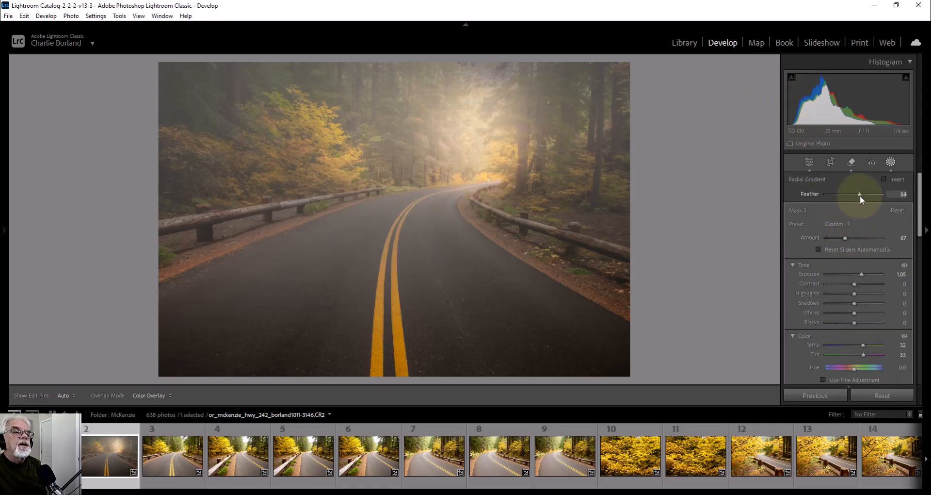
{"action": "left_click_drag", "start_coordinate": [853, 196], "coordinate": [853, 196]}
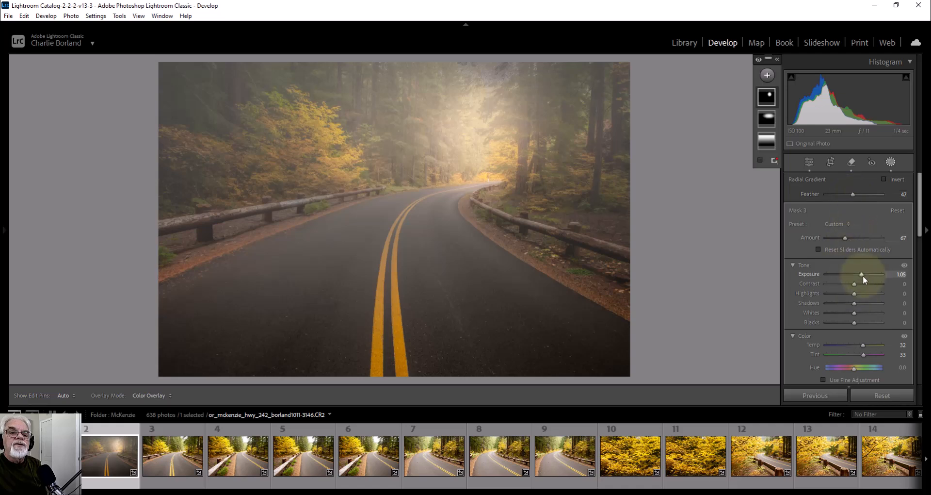
{"action": "left_click_drag", "start_coordinate": [861, 273], "coordinate": [858, 279]}
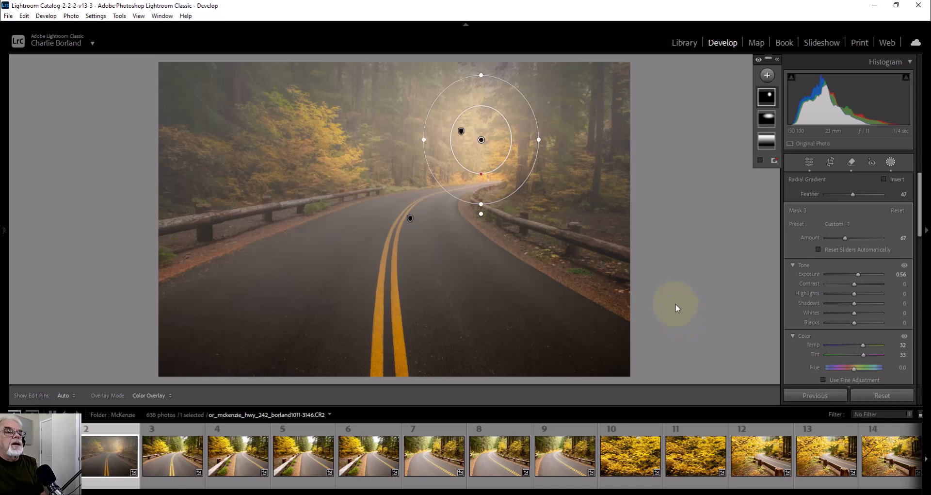
Step: Cool the whole photo by setting its Basic white balance Temp to 4982, and show the filmstrip
{"action": "left_click", "coordinate": [809, 160]}
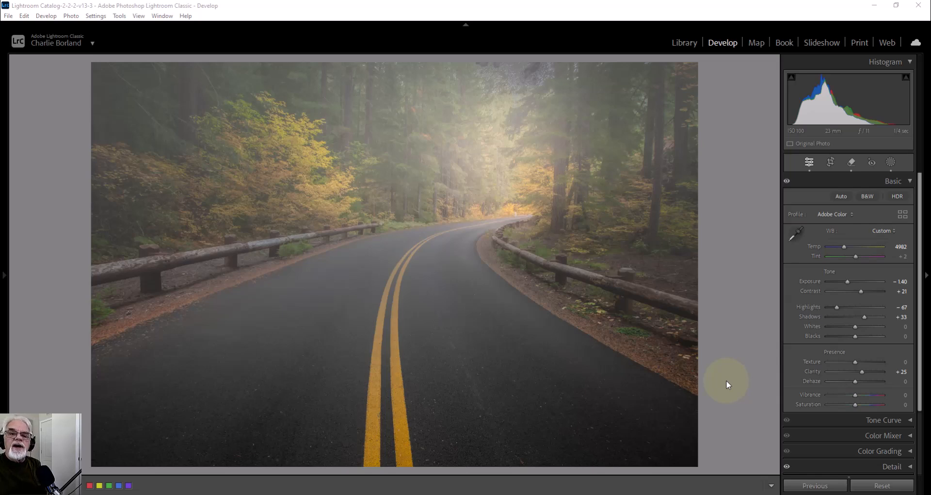
{"action": "key", "text": "F6"}
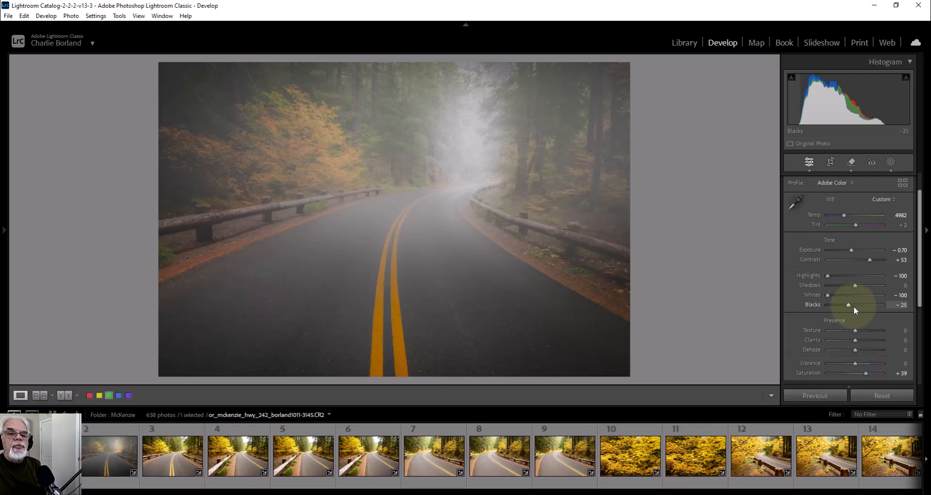
Step: Review the Basic and Tone Curve settings of the foggy version or_mckenzie_hwy_242_borland1011-3145.CR2
{"action": "scroll", "coordinate": [854, 307], "scroll_direction": "down", "scroll_amount": 2}
{"action": "scroll", "coordinate": [878, 330], "scroll_direction": "down", "scroll_amount": 4}
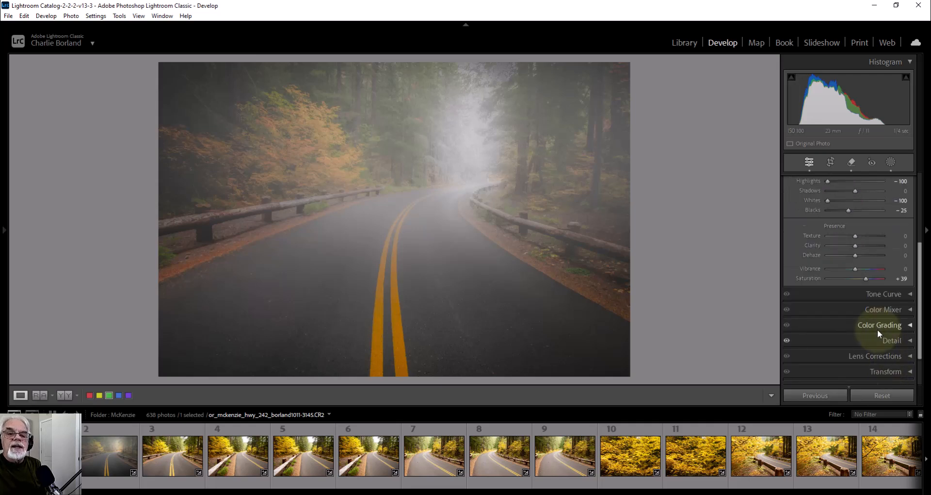
{"action": "left_click", "coordinate": [910, 265]}
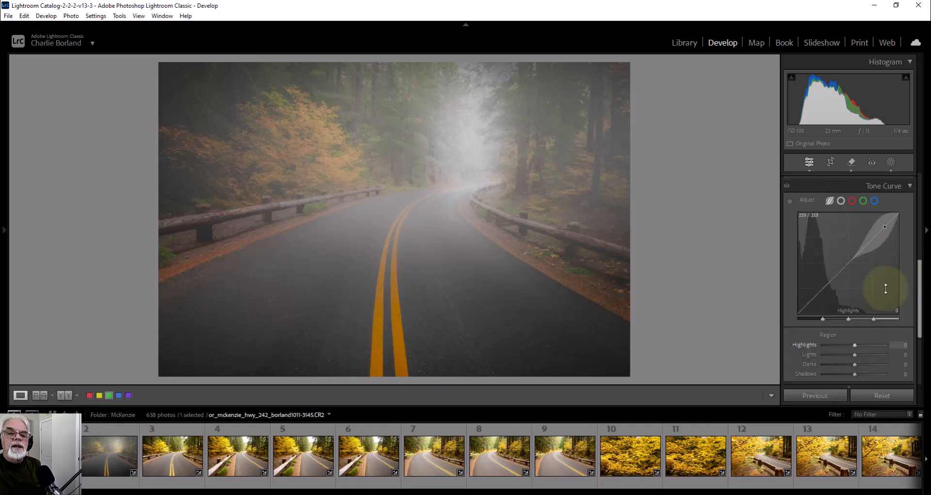
{"action": "left_click", "coordinate": [911, 185]}
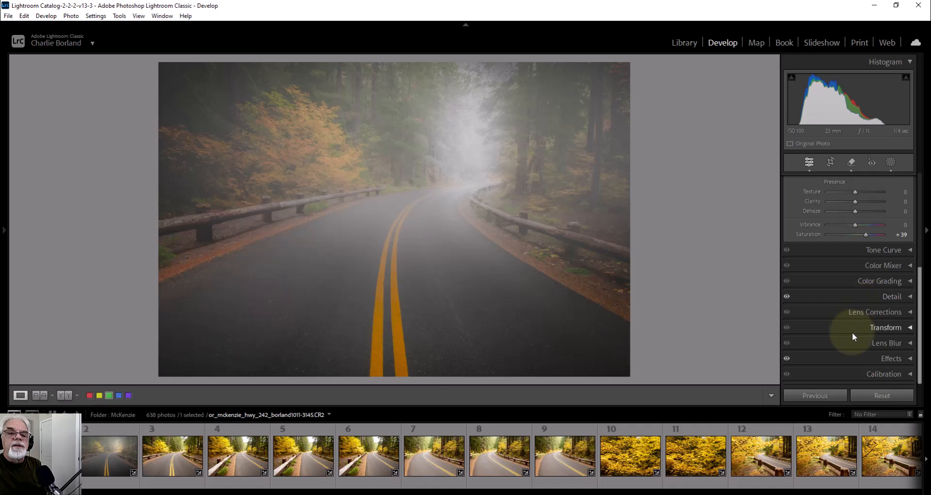
{"action": "scroll", "coordinate": [852, 333], "scroll_direction": "up", "scroll_amount": 3}
{"action": "scroll", "coordinate": [852, 333], "scroll_direction": "down", "scroll_amount": 1}
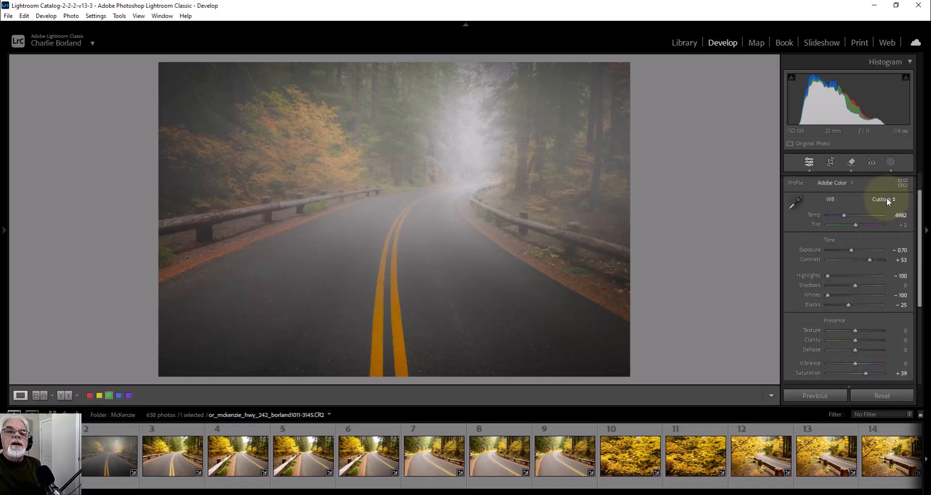
Step: Examine the linear gradient mask's extent and its Tone, Color and Curve settings in the foggy version
{"action": "left_click", "coordinate": [892, 162]}
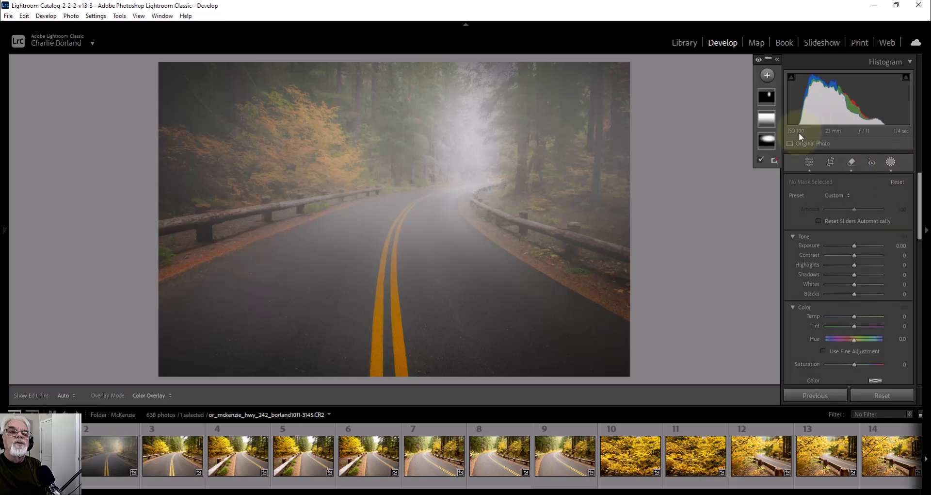
{"action": "left_click", "coordinate": [766, 120]}
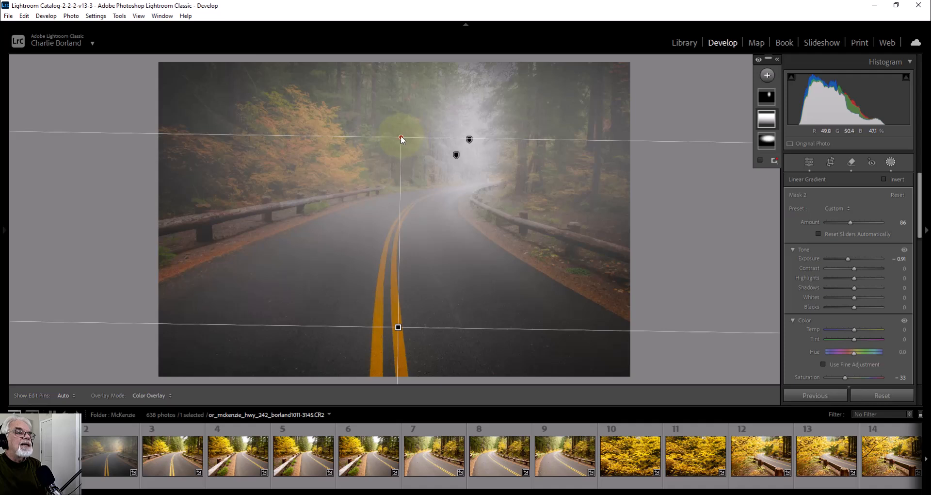
{"action": "mouse_move", "coordinate": [399, 330]}
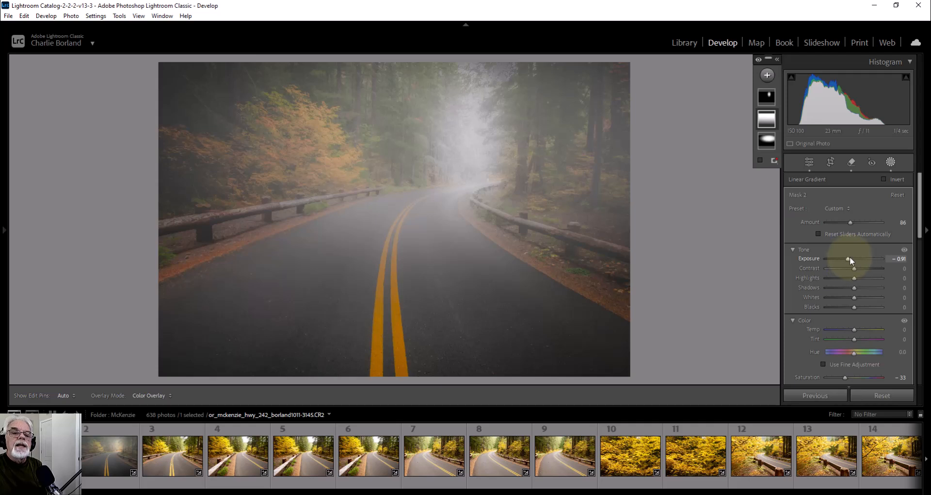
{"action": "scroll", "coordinate": [881, 291], "scroll_direction": "down", "scroll_amount": 2}
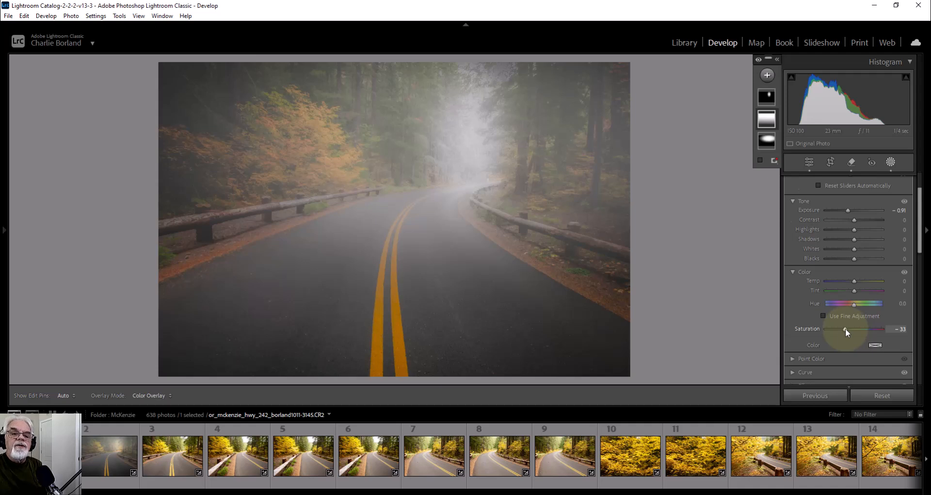
{"action": "scroll", "coordinate": [793, 318], "scroll_direction": "down", "scroll_amount": 2}
{"action": "left_click", "coordinate": [793, 323]}
{"action": "scroll", "coordinate": [847, 298], "scroll_direction": "down", "scroll_amount": 4}
{"action": "left_click_drag", "start_coordinate": [806, 238], "coordinate": [806, 215]}
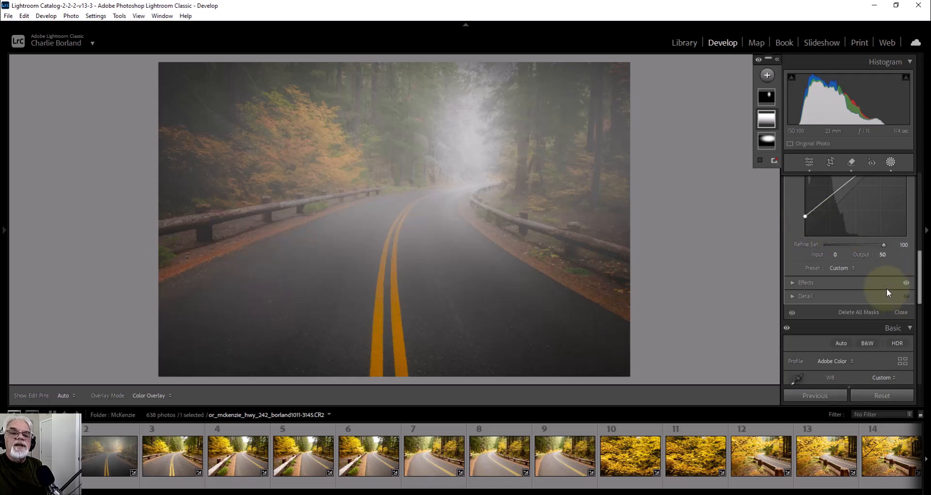
Step: Try bending the dark end of the linear gradient's curve, undo it, and collapse the Curve settings
{"action": "left_click_drag", "start_coordinate": [805, 214], "coordinate": [817, 229]}
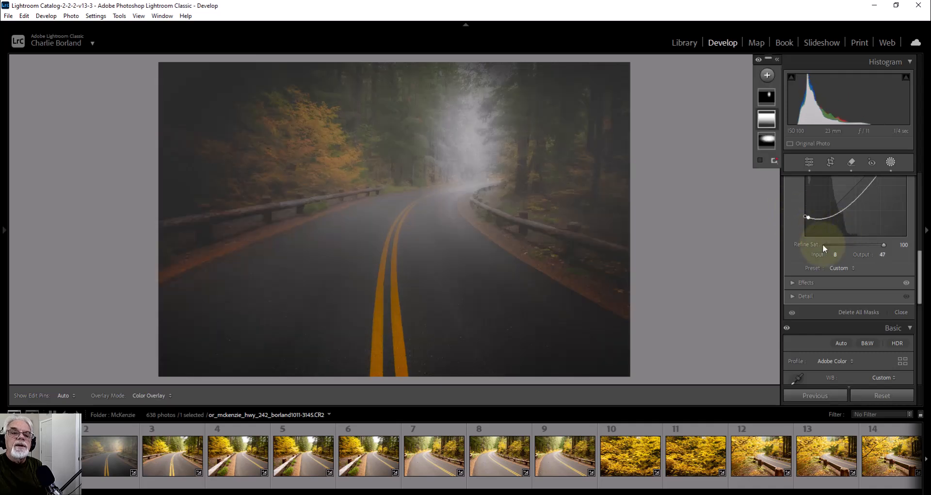
{"action": "key", "text": "ctrl+z"}
{"action": "scroll", "coordinate": [855, 275], "scroll_direction": "up", "scroll_amount": 3}
{"action": "left_click", "coordinate": [793, 268]}
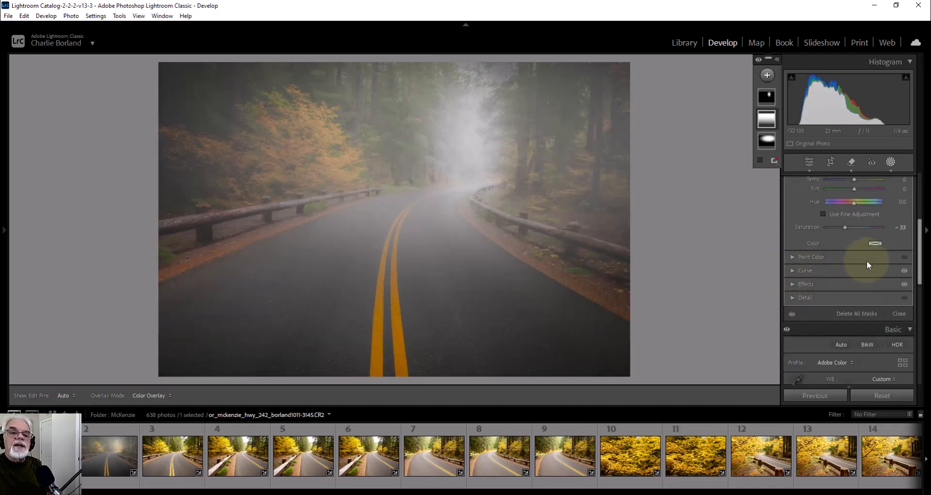
Step: Examine the linear gradient's Texture, Clarity and Dehaze effects, and collapse its Tone and Color settings
{"action": "scroll", "coordinate": [869, 284], "scroll_direction": "up", "scroll_amount": 2}
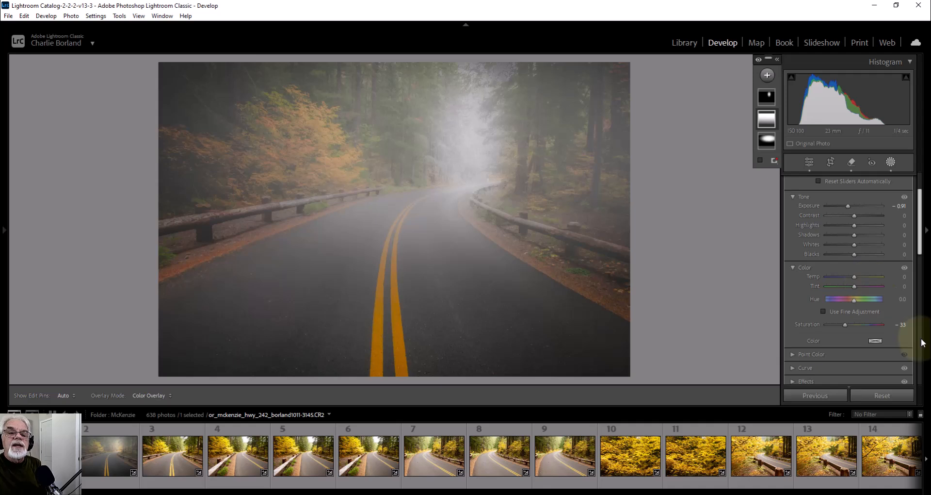
{"action": "scroll", "coordinate": [922, 334], "scroll_direction": "down", "scroll_amount": 1}
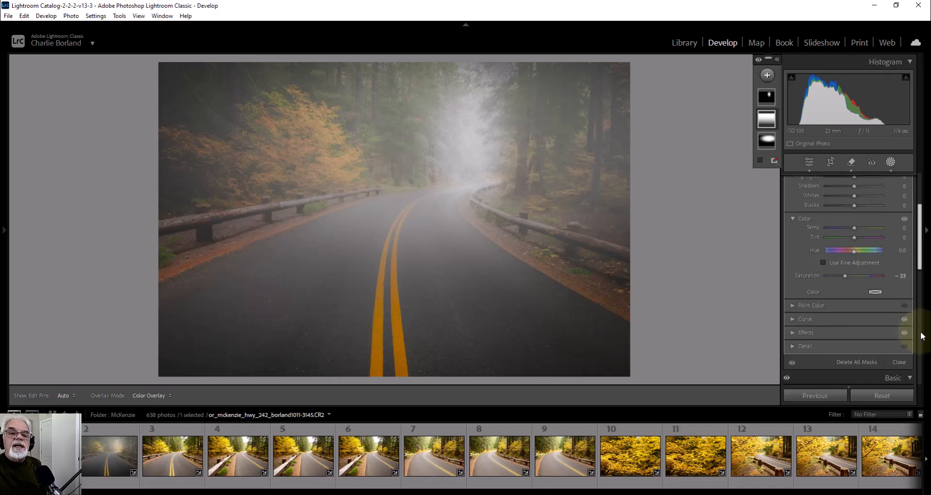
{"action": "left_click", "coordinate": [790, 331]}
{"action": "scroll", "coordinate": [839, 301], "scroll_direction": "down", "scroll_amount": 3}
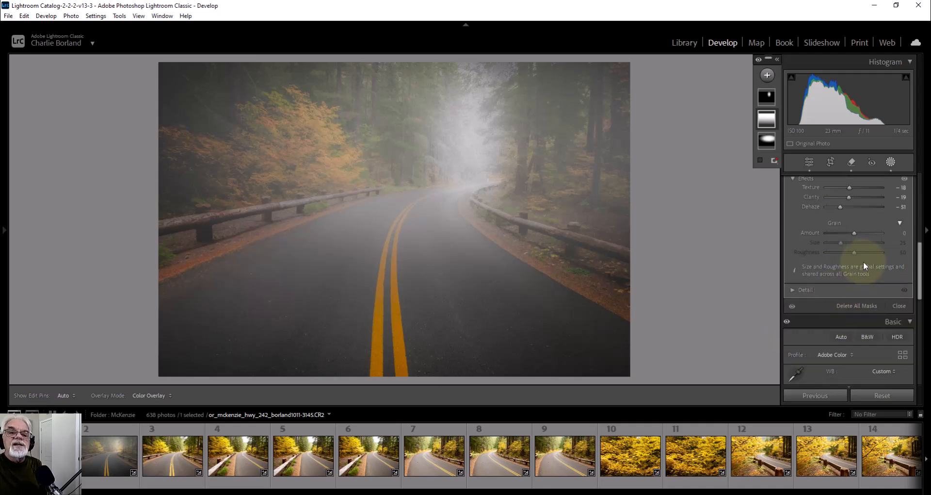
{"action": "scroll", "coordinate": [863, 260], "scroll_direction": "up", "scroll_amount": 1}
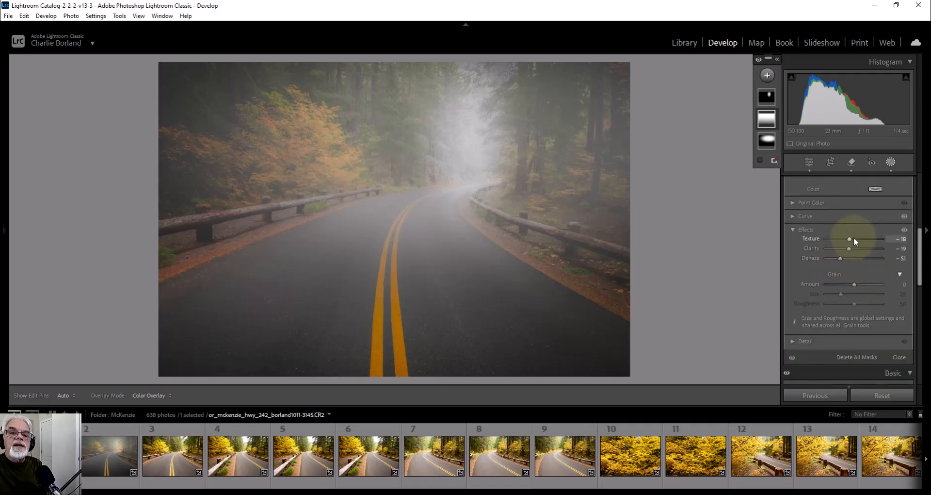
{"action": "scroll", "coordinate": [864, 262], "scroll_direction": "up", "scroll_amount": 4}
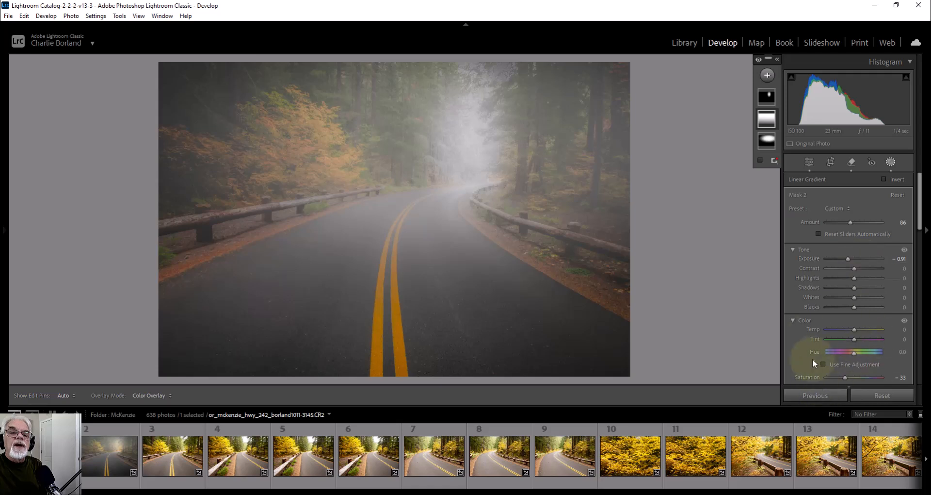
{"action": "left_click", "coordinate": [793, 321]}
{"action": "left_click", "coordinate": [794, 250]}
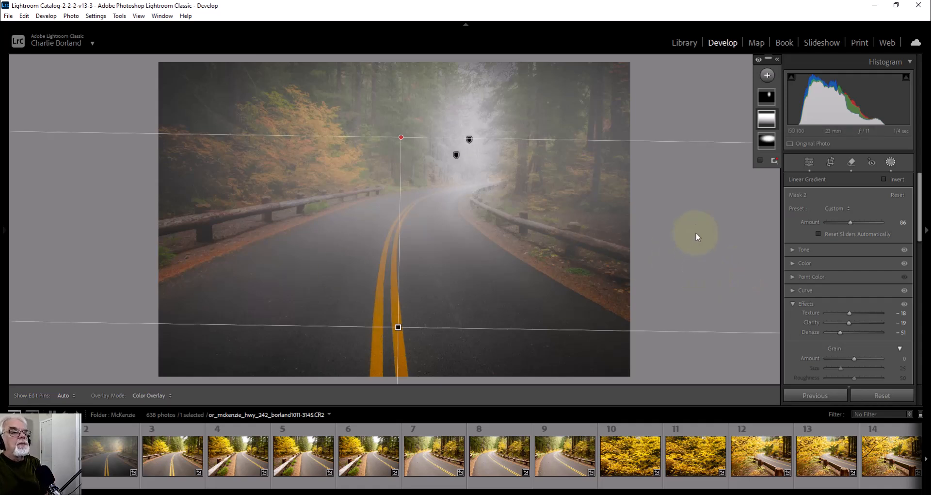
Step: Hide the filmstrip to enlarge the photo, and collapse the mask Effects settings
{"action": "left_click", "coordinate": [117, 445]}
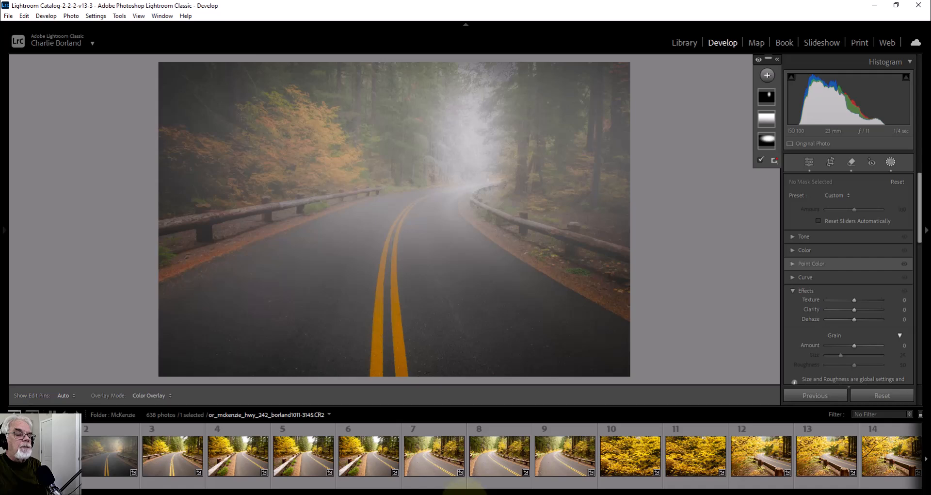
{"action": "left_click", "coordinate": [466, 493]}
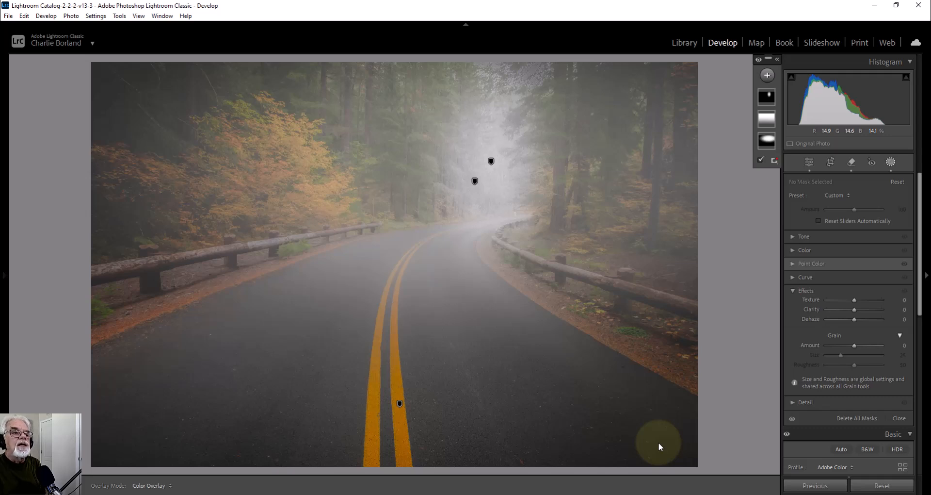
{"action": "left_click", "coordinate": [795, 290]}
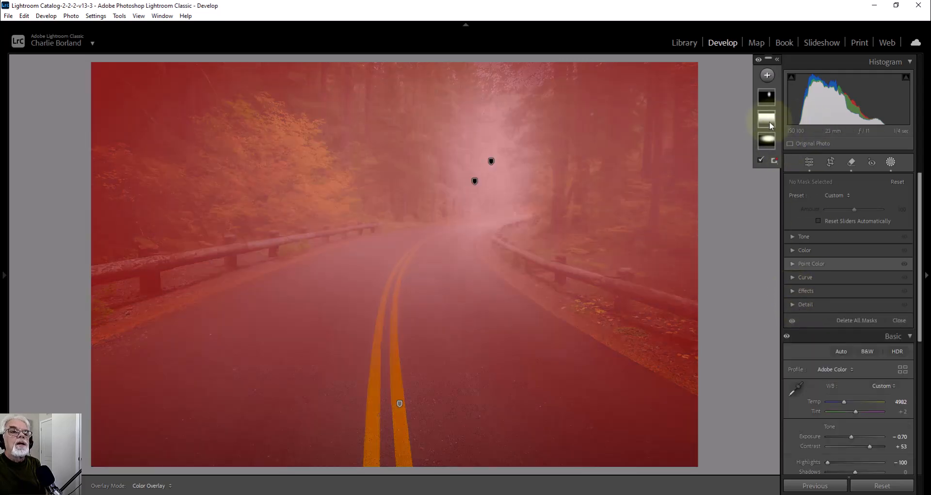
Step: Inspect the linear gradient, large radial and small radial masks in turn, and return to the whole-photo adjustments
{"action": "left_click", "coordinate": [768, 120]}
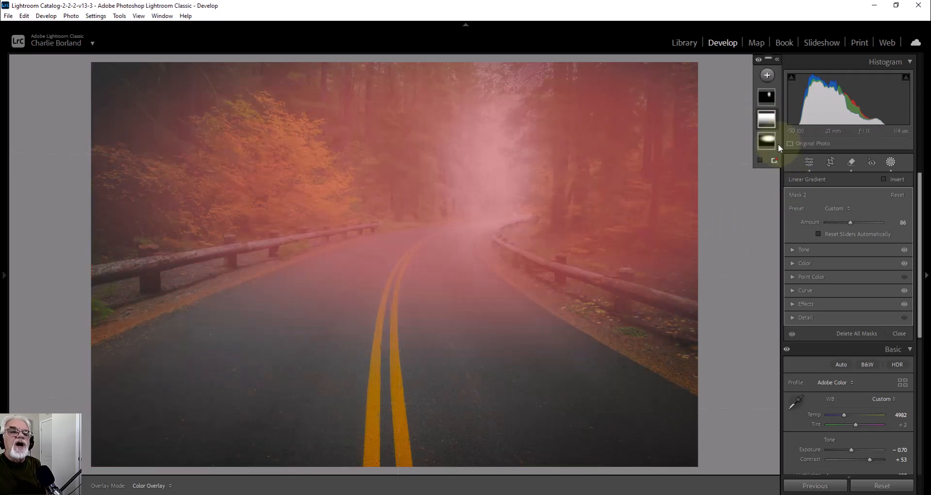
{"action": "left_click", "coordinate": [768, 141]}
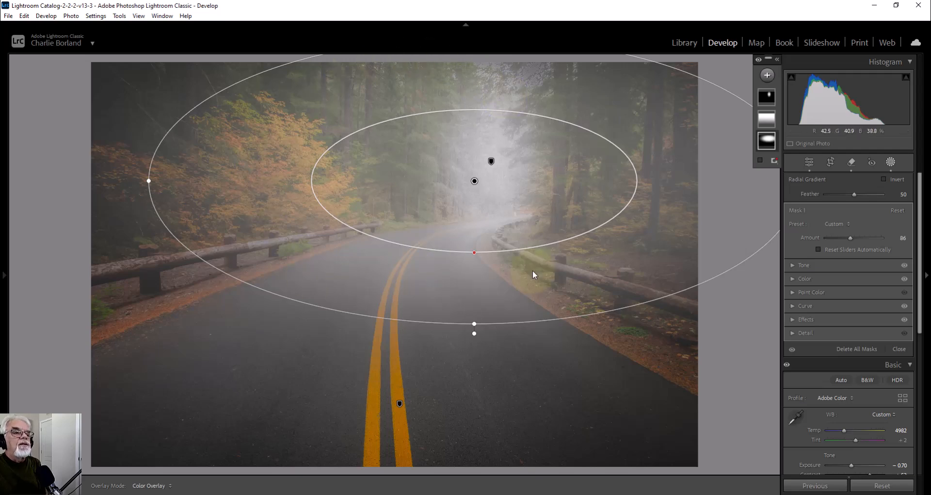
{"action": "mouse_move", "coordinate": [762, 115]}
{"action": "left_click", "coordinate": [767, 97]}
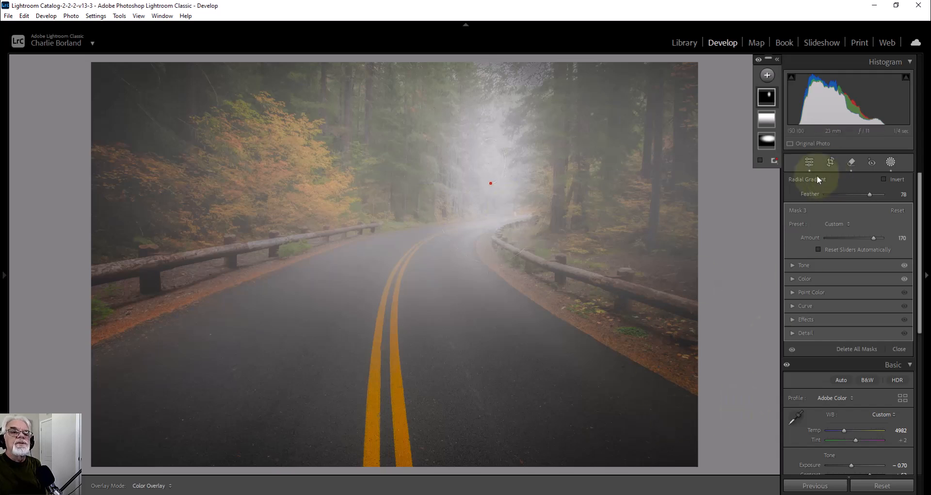
{"action": "left_click", "coordinate": [810, 162]}
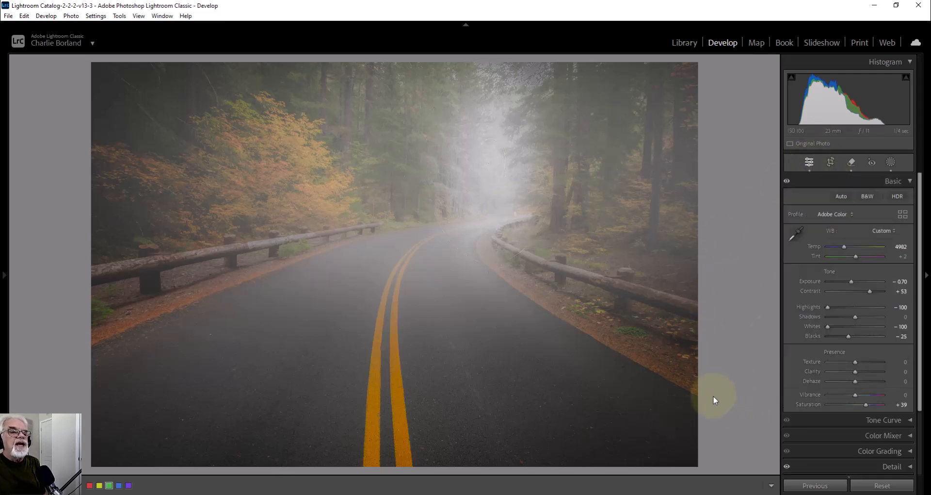